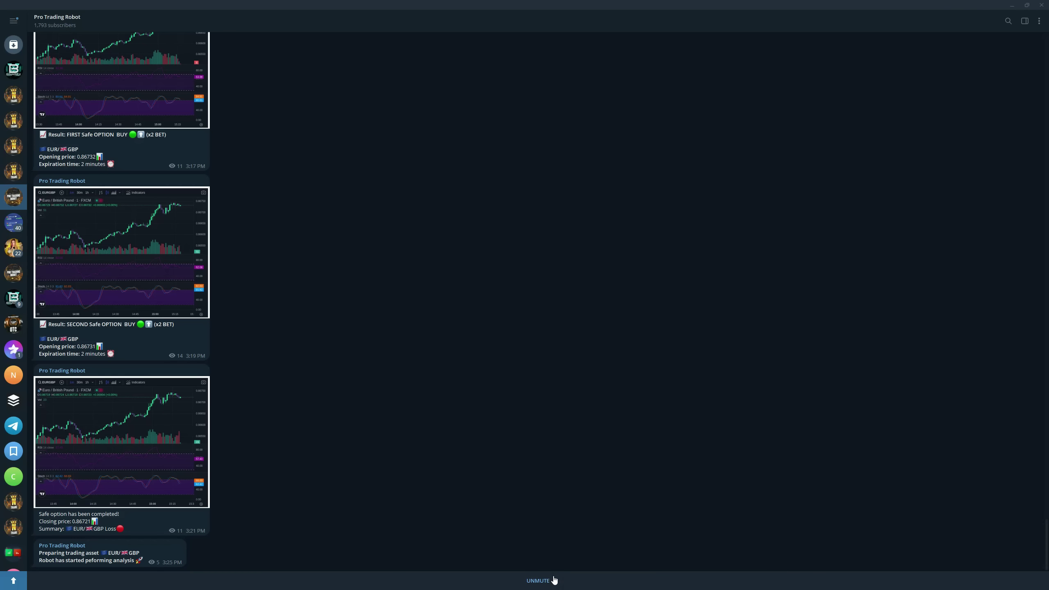
# - Turn on notifications for the Pro Trading Robot channel with its EUR/GBP signals
pyautogui.click(548, 579)
# - Switch the Pocket Option trading chart to EUR/GBP
pyautogui.click(1014, 4)
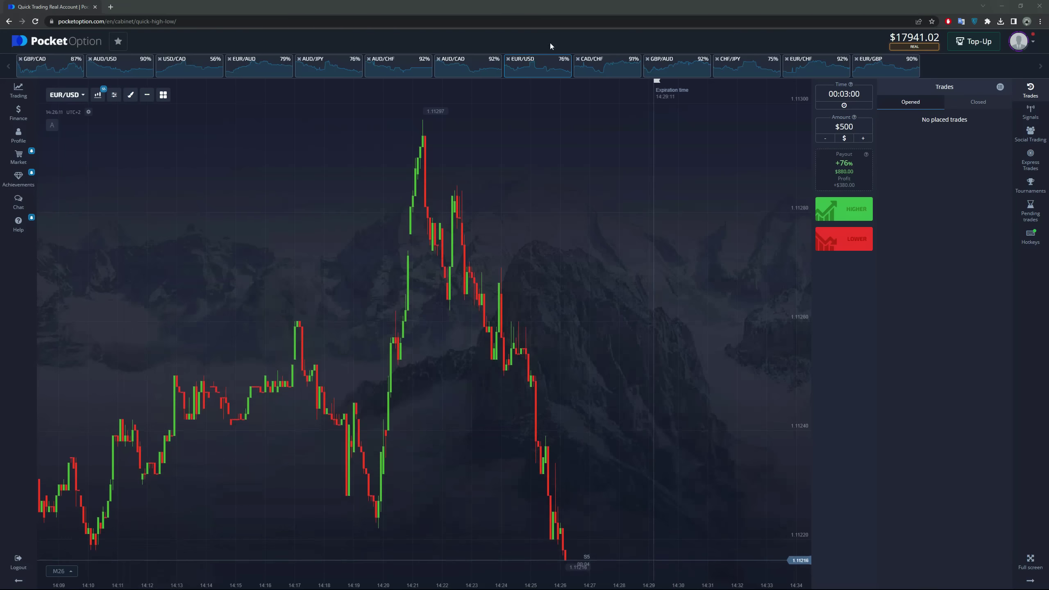
pyautogui.click(197, 127)
pyautogui.write('eurgbp')
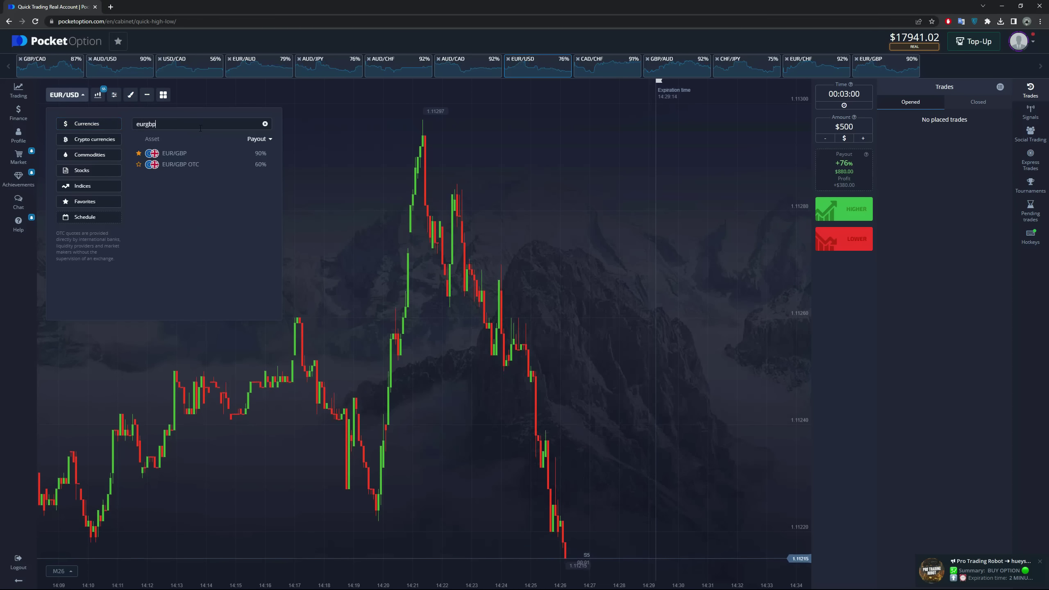
pyautogui.click(215, 154)
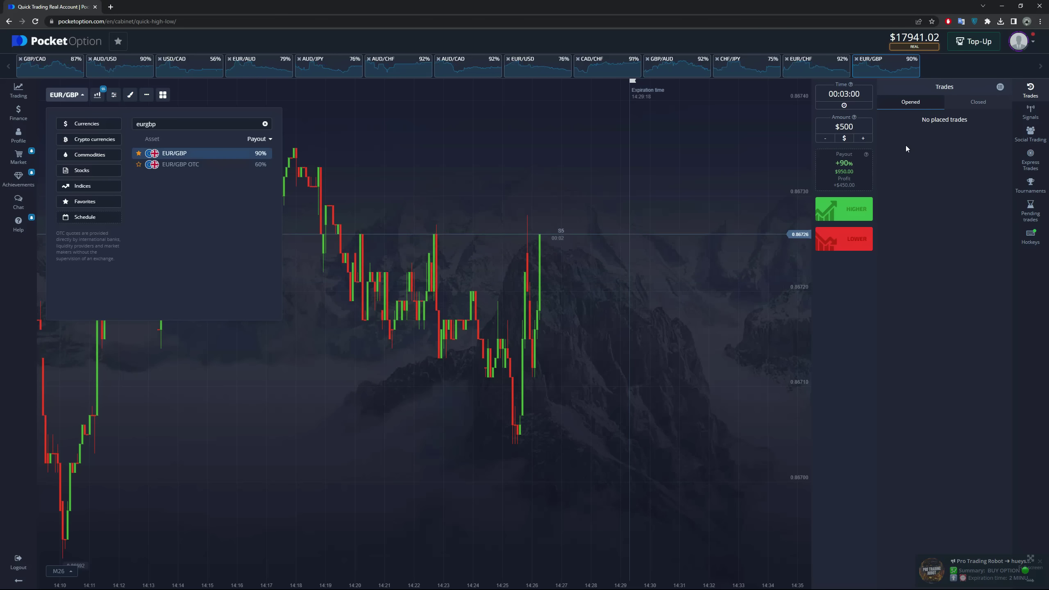
# - Set a two-minute expiry, place two $500 Higher trades, and go full screen
pyautogui.click(847, 93)
pyautogui.click(770, 117)
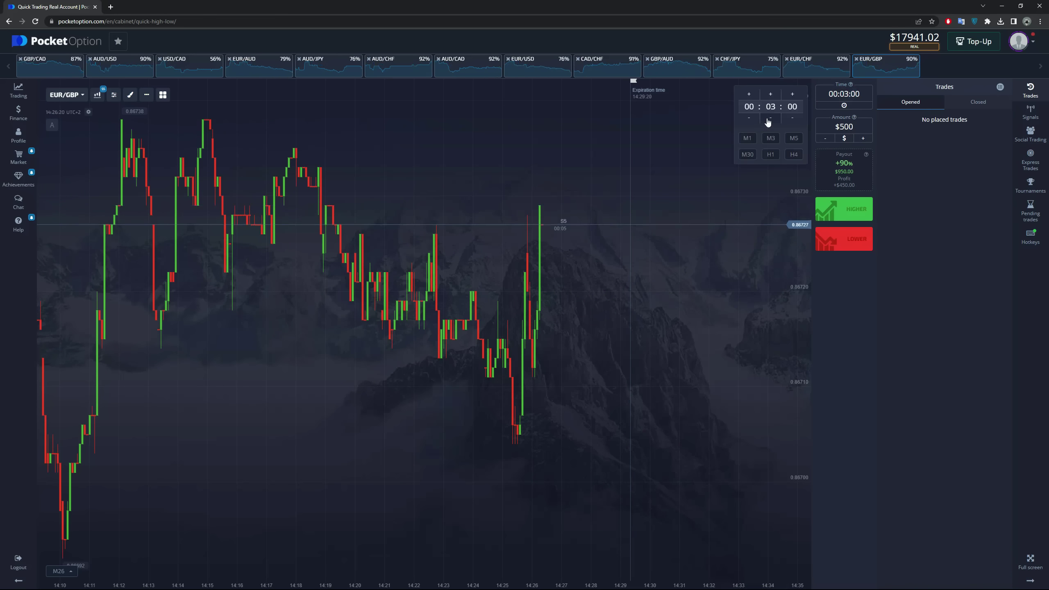
pyautogui.click(839, 207)
pyautogui.scroll(3, 586, 230)
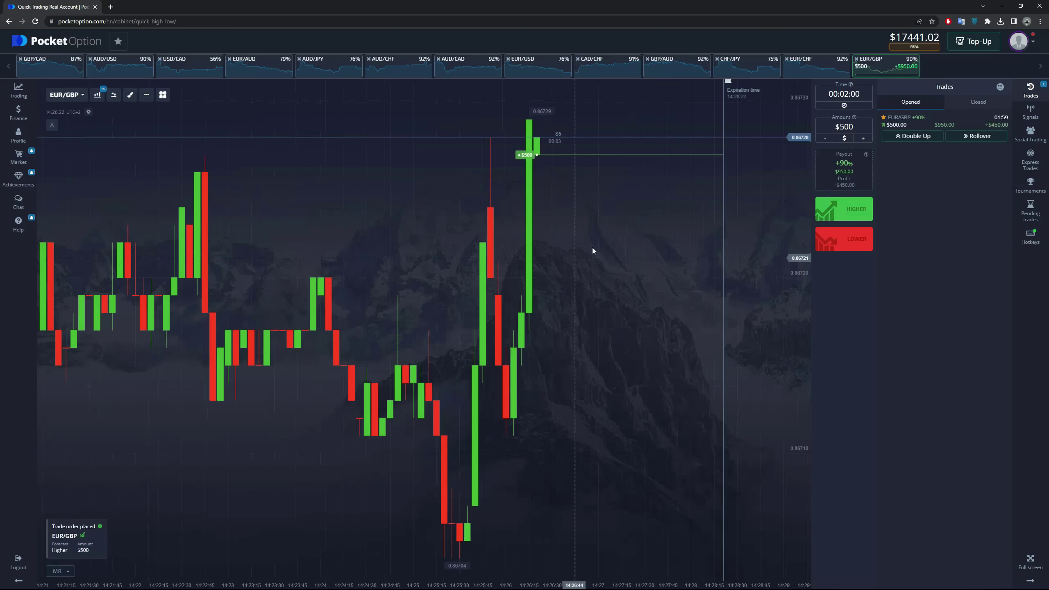
pyautogui.click(841, 207)
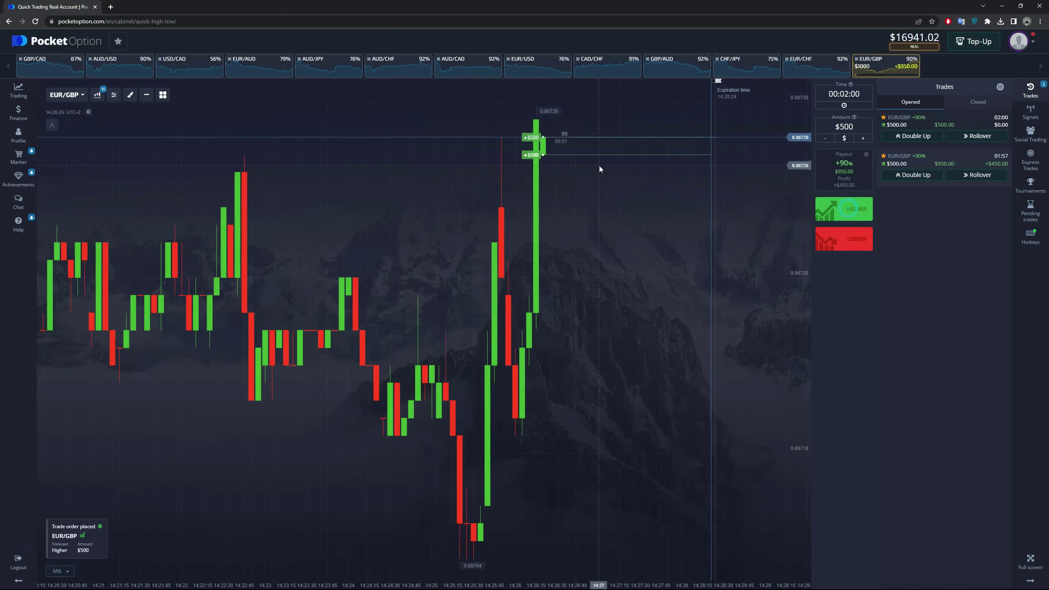
pyautogui.scroll(-2, 566, 188)
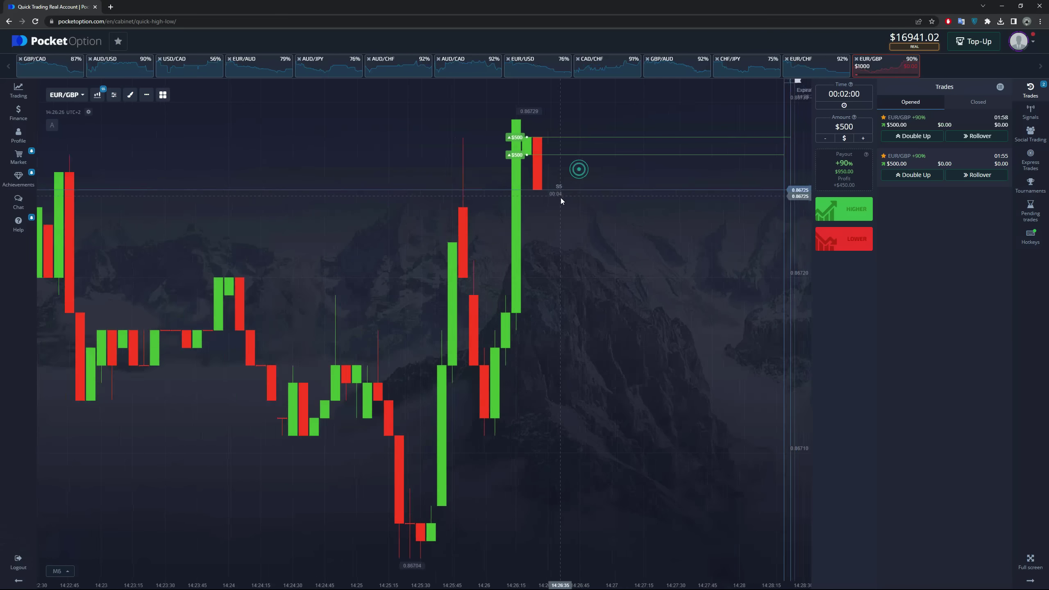
pyautogui.scroll(-2, 597, 207)
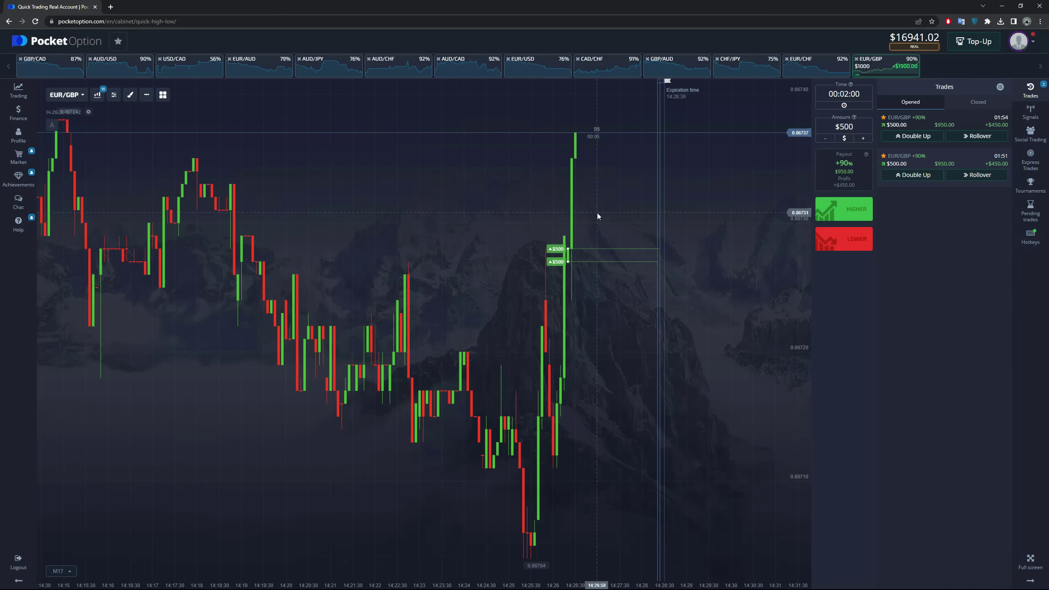
pyautogui.click(1030, 562)
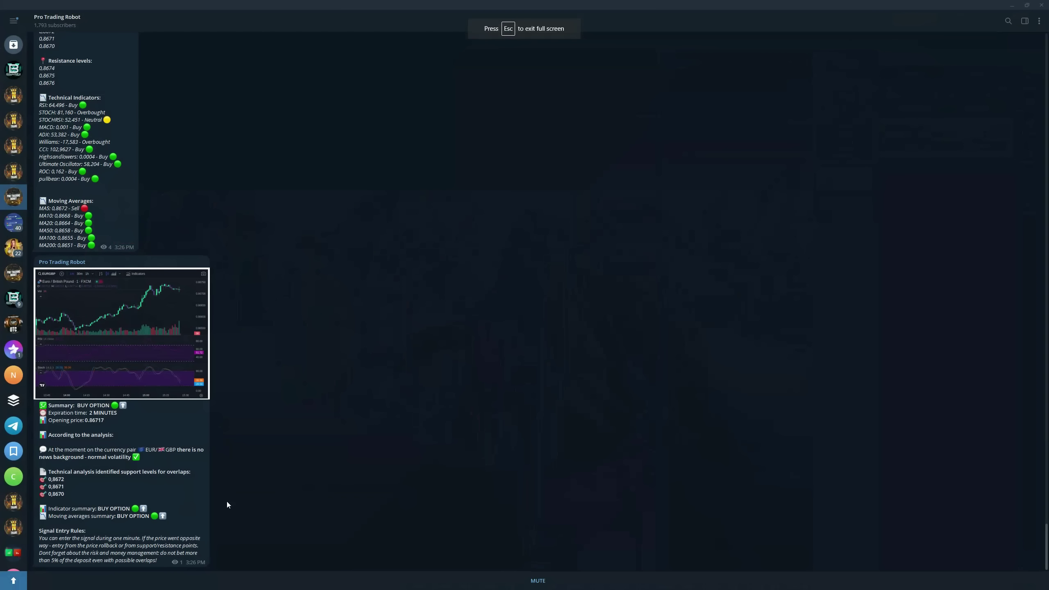
pyautogui.scroll(3, 53, 325)
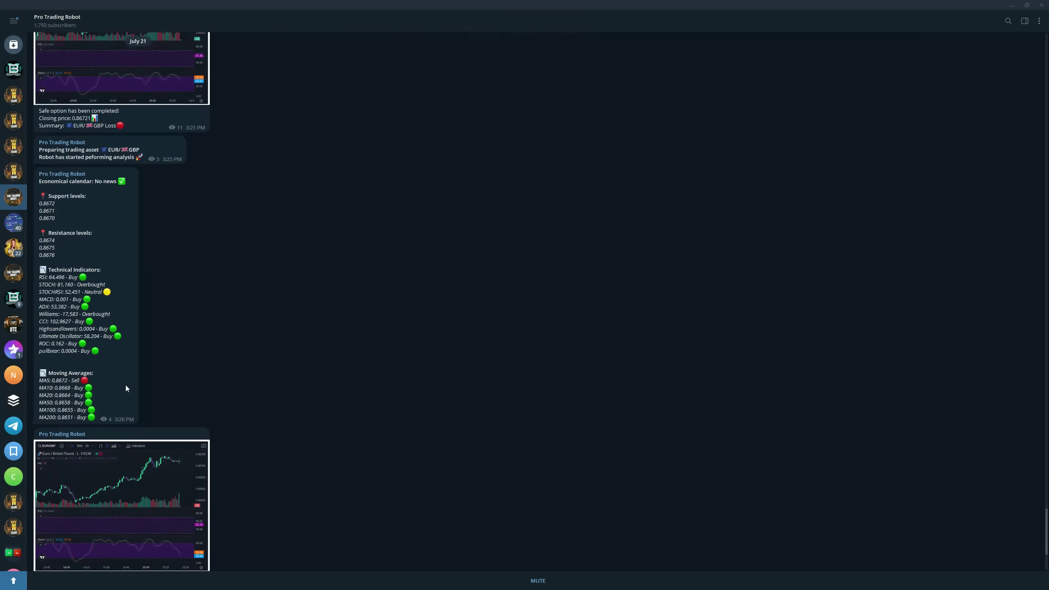
pyautogui.scroll(3, 125, 386)
pyautogui.scroll(-3, 123, 343)
pyautogui.scroll(-2, 137, 357)
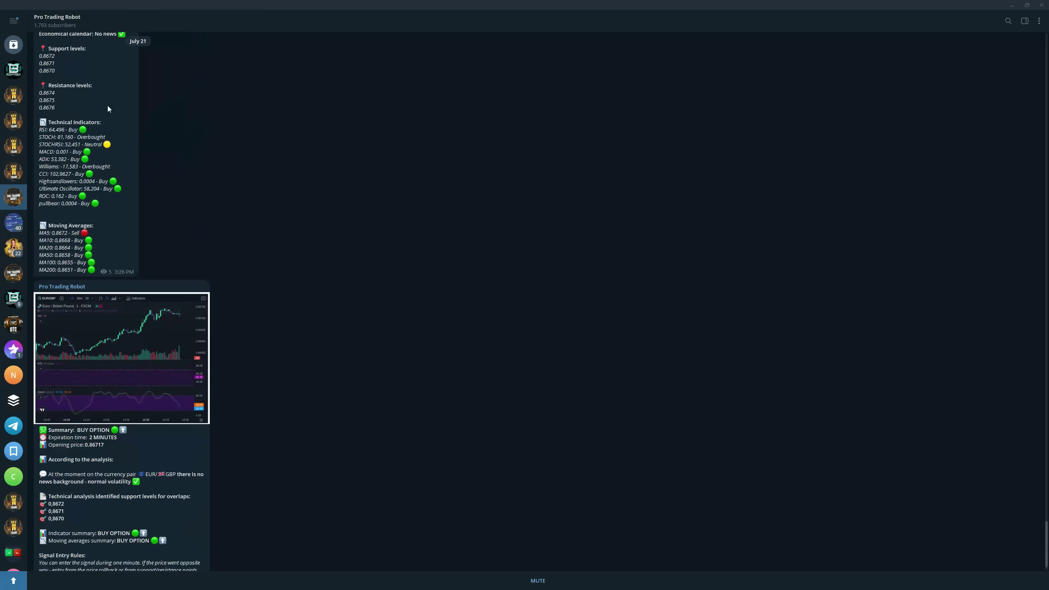
pyautogui.scroll(2, 108, 105)
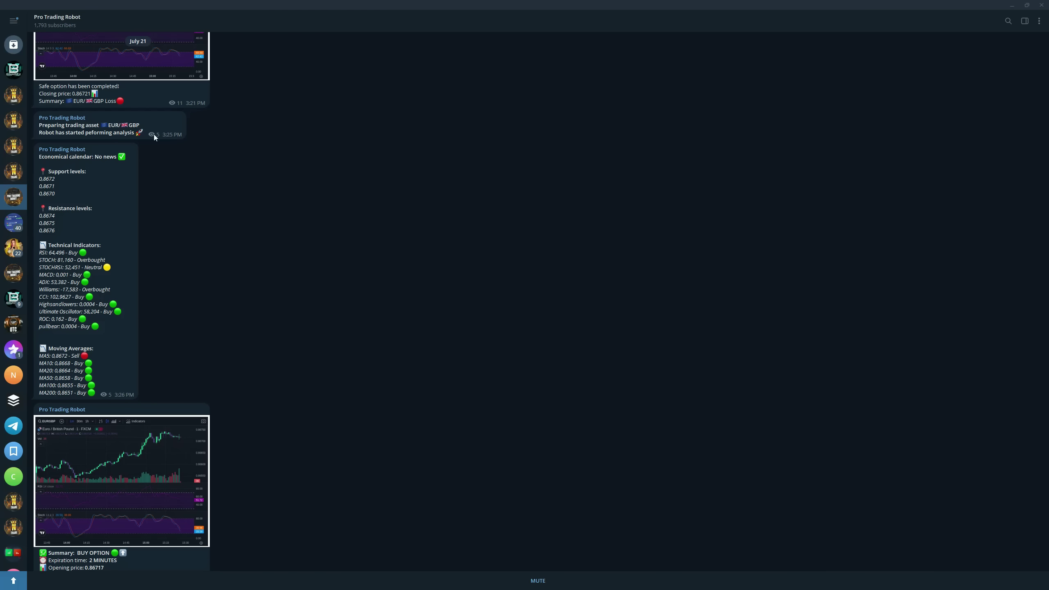
pyautogui.scroll(-3, 88, 386)
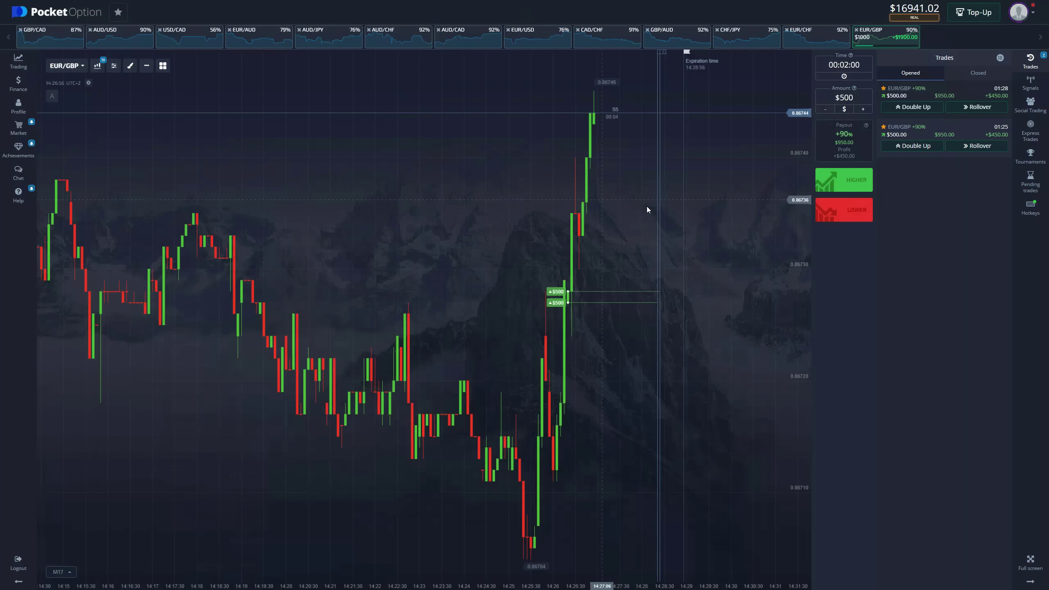
pyautogui.scroll(-2, 562, 221)
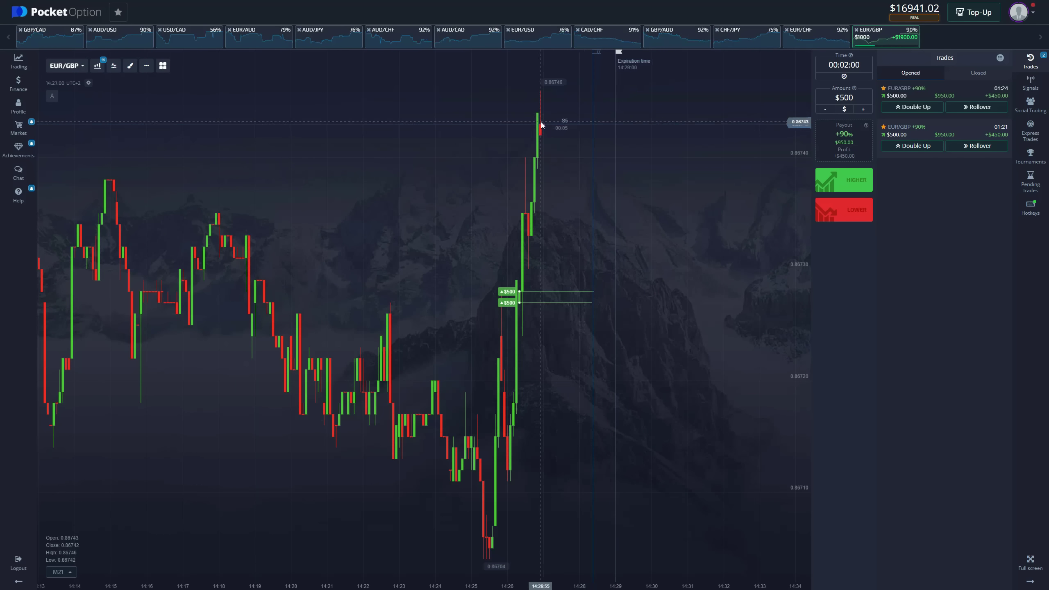
pyautogui.scroll(2, 548, 264)
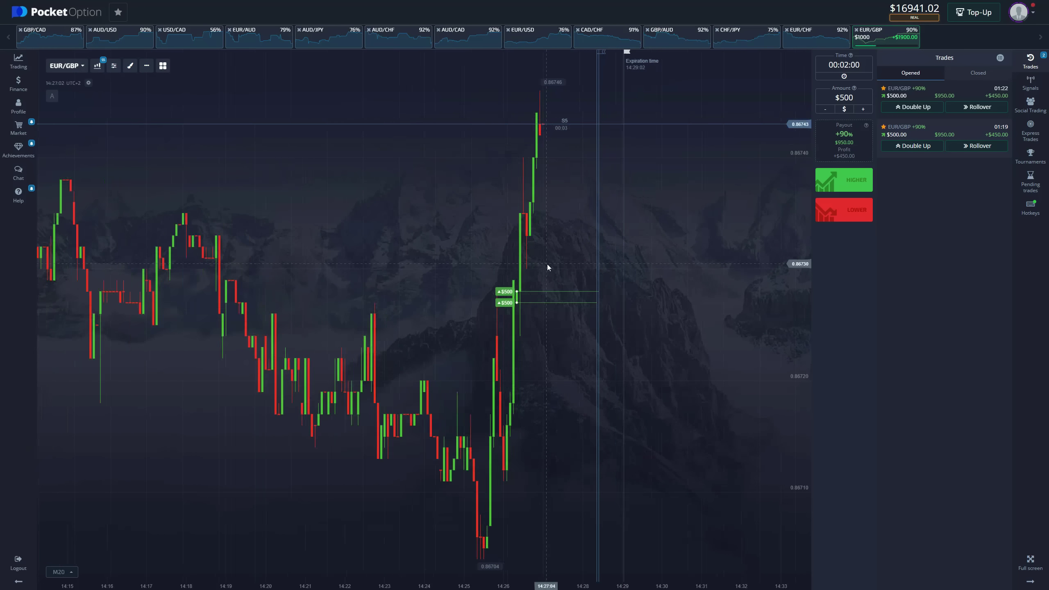
pyautogui.scroll(2, 580, 252)
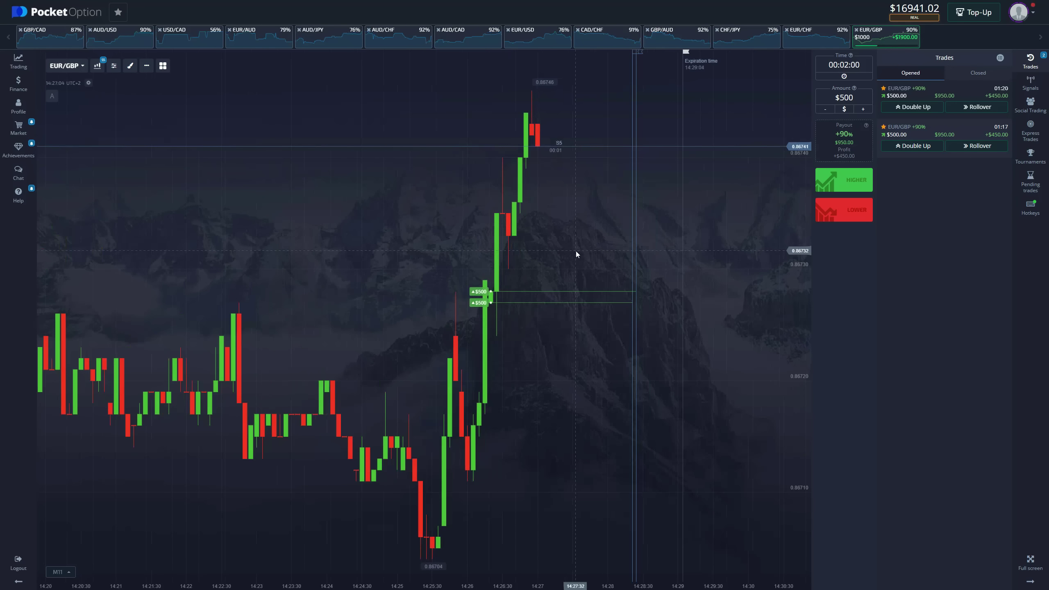
pyautogui.scroll(-1, 575, 256)
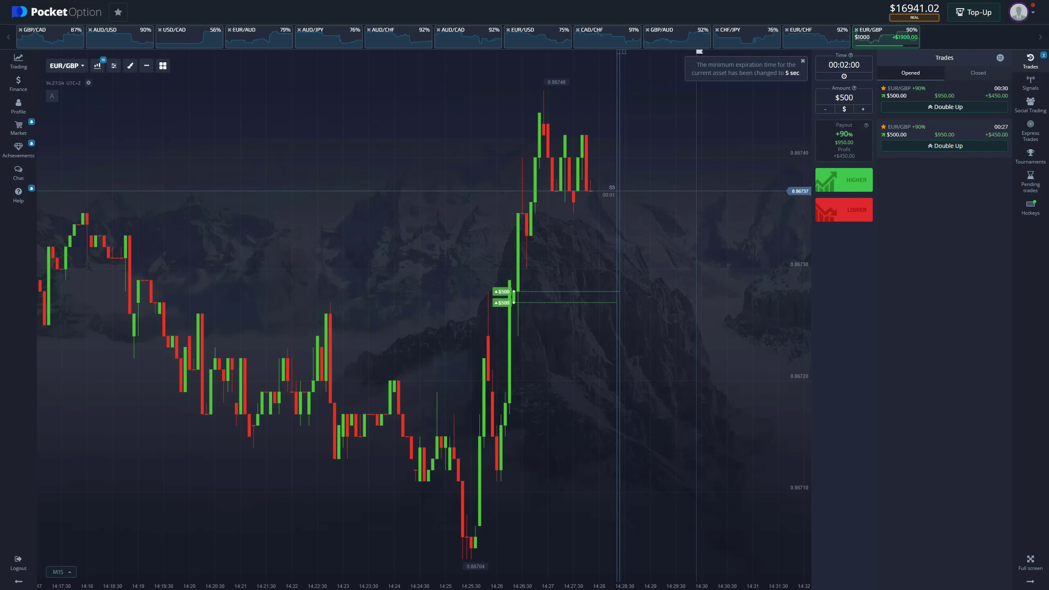
pyautogui.scroll(2, 655, 255)
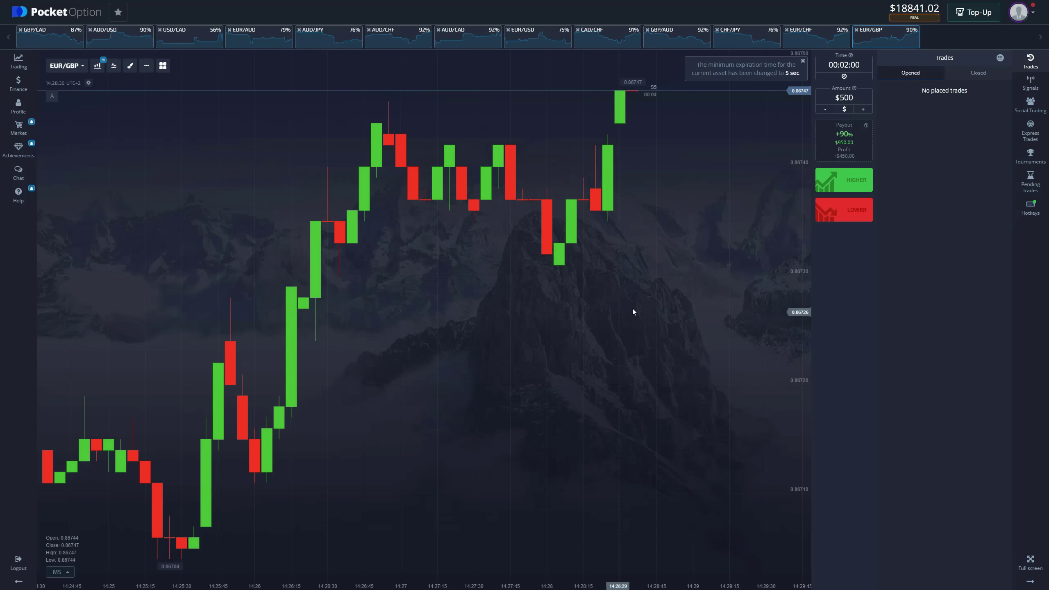
# - Check the closed EUR/GBP wins, return to Opened, then open NTrade Private Trading Group
pyautogui.click(966, 75)
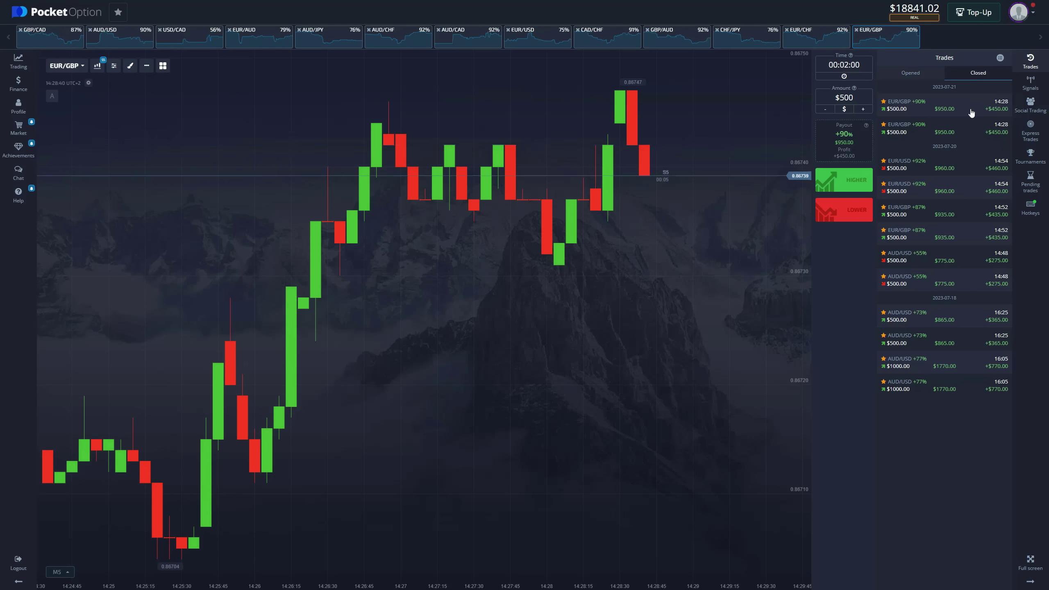
pyautogui.click(915, 76)
pyautogui.scroll(-1, 544, 265)
pyautogui.scroll(-1, 544, 265)
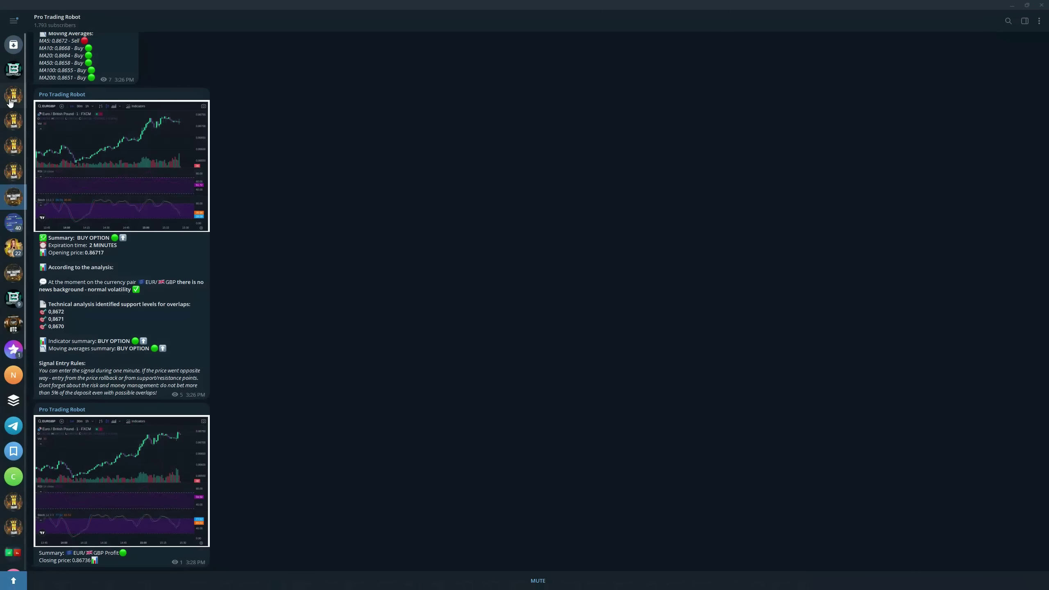
pyautogui.click(14, 96)
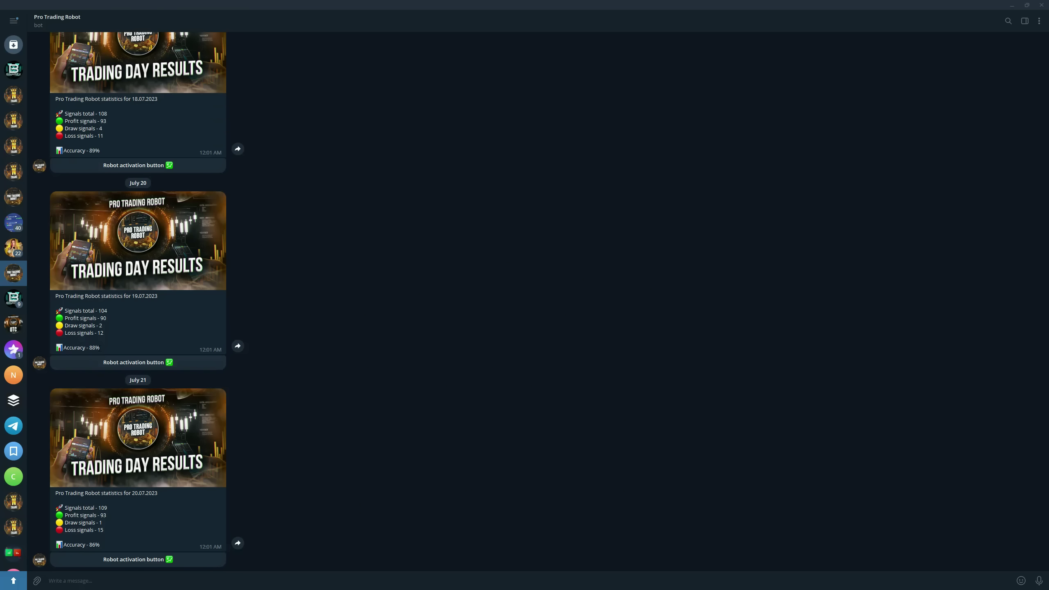
pyautogui.scroll(2, 88, 234)
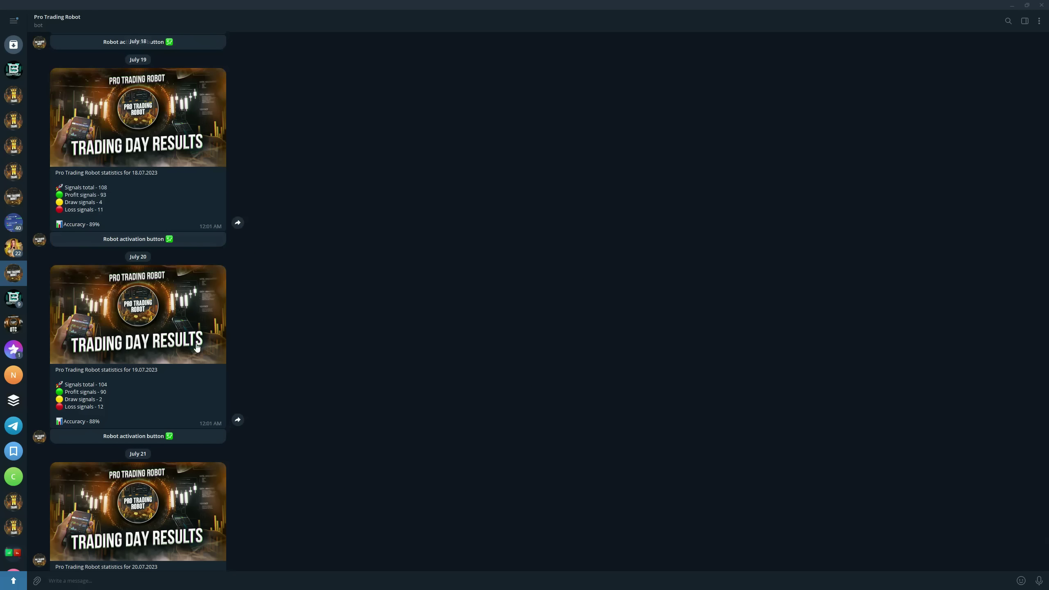
pyautogui.scroll(-1, 197, 348)
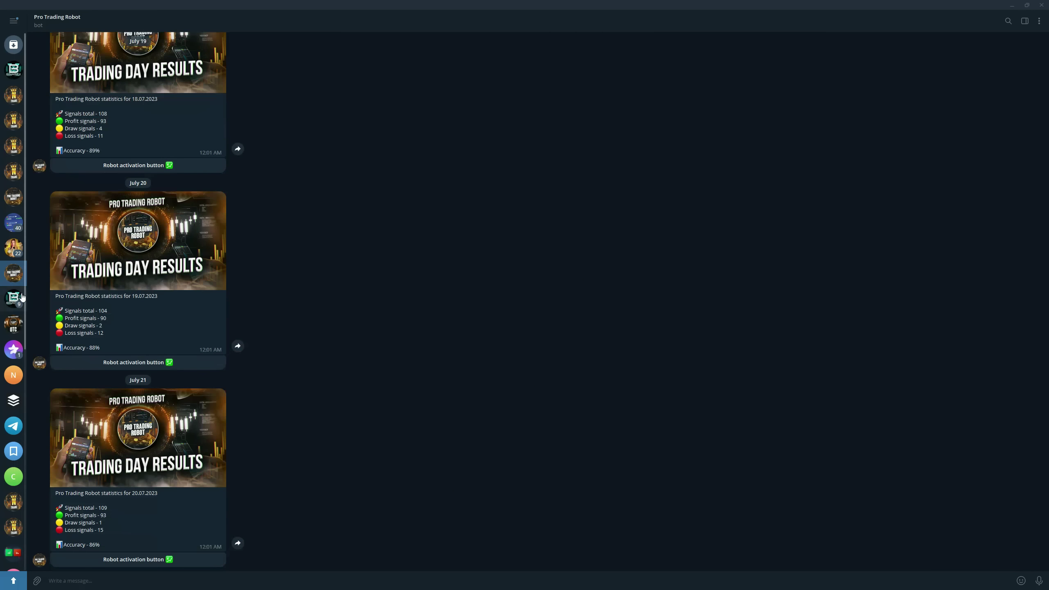
# - Switch to the OTC Pro Trading Robot channel and its maintenance announcement
pyautogui.click(20, 322)
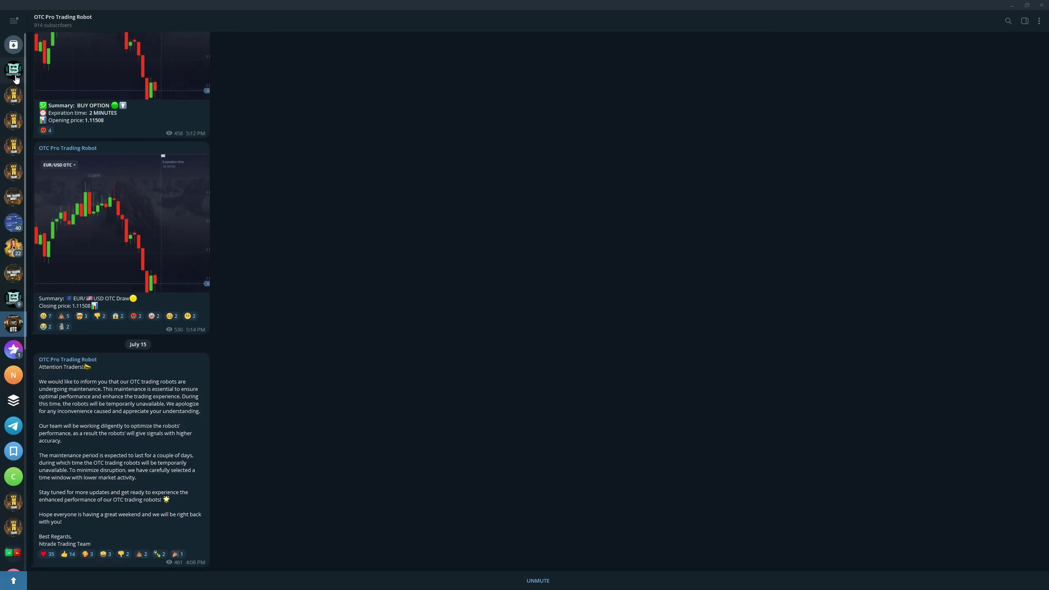
# - Go through NTrade Private Trading Group to the NTrade FREE SIGNALS channel
pyautogui.click(14, 95)
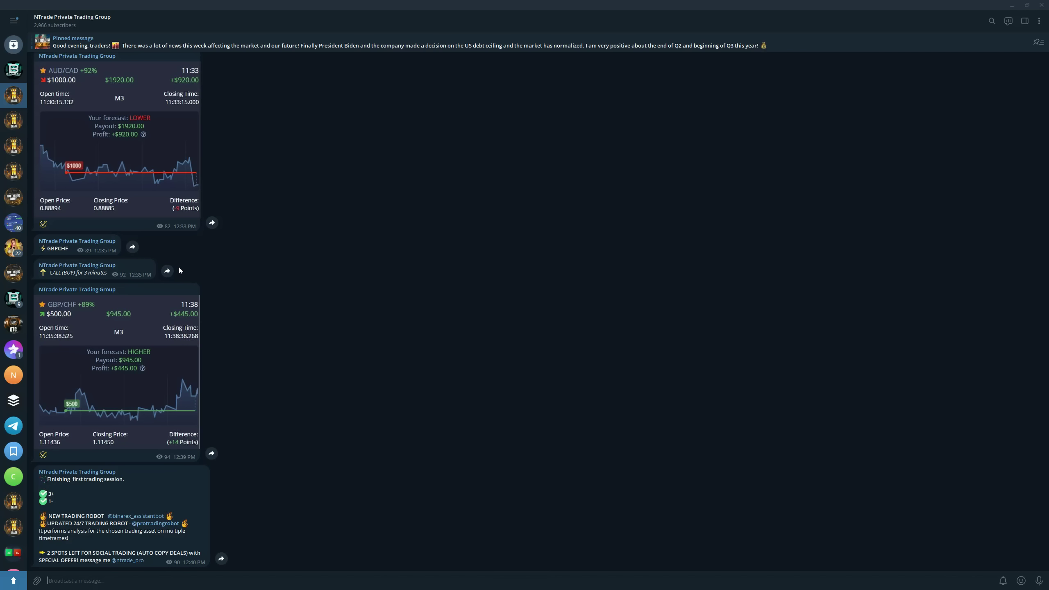
pyautogui.click(13, 121)
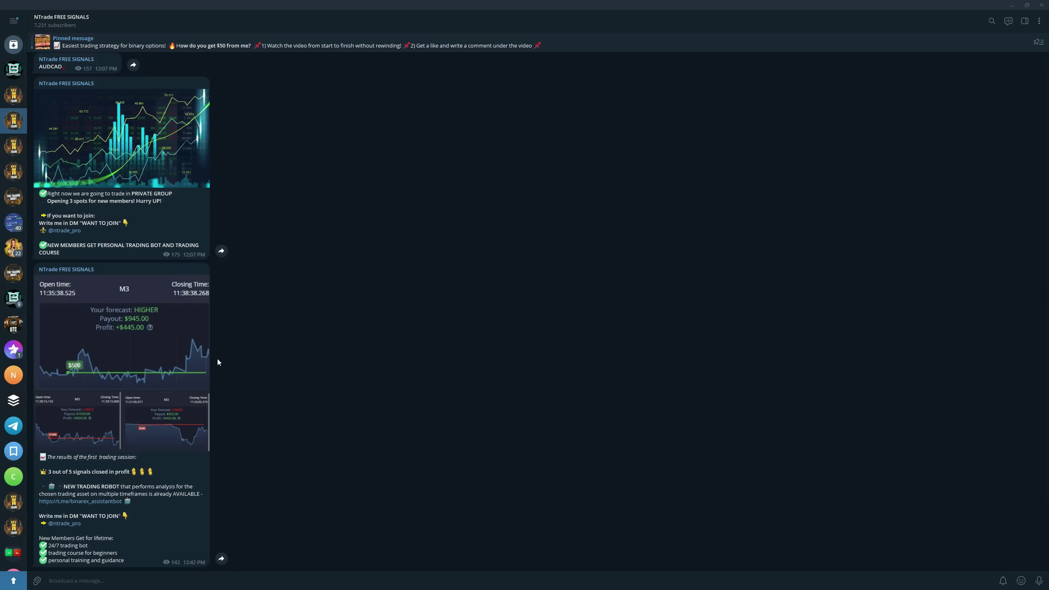
pyautogui.scroll(3, 184, 375)
pyautogui.scroll(5, 184, 376)
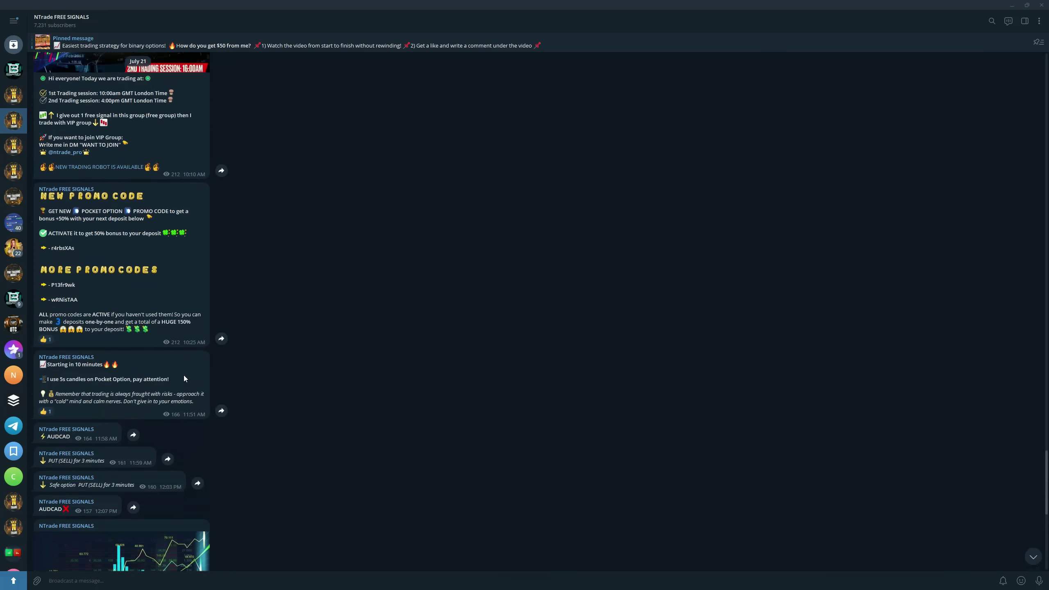
pyautogui.scroll(5, 184, 376)
pyautogui.scroll(5, 184, 376)
pyautogui.scroll(5, 184, 376)
pyautogui.scroll(5, 184, 378)
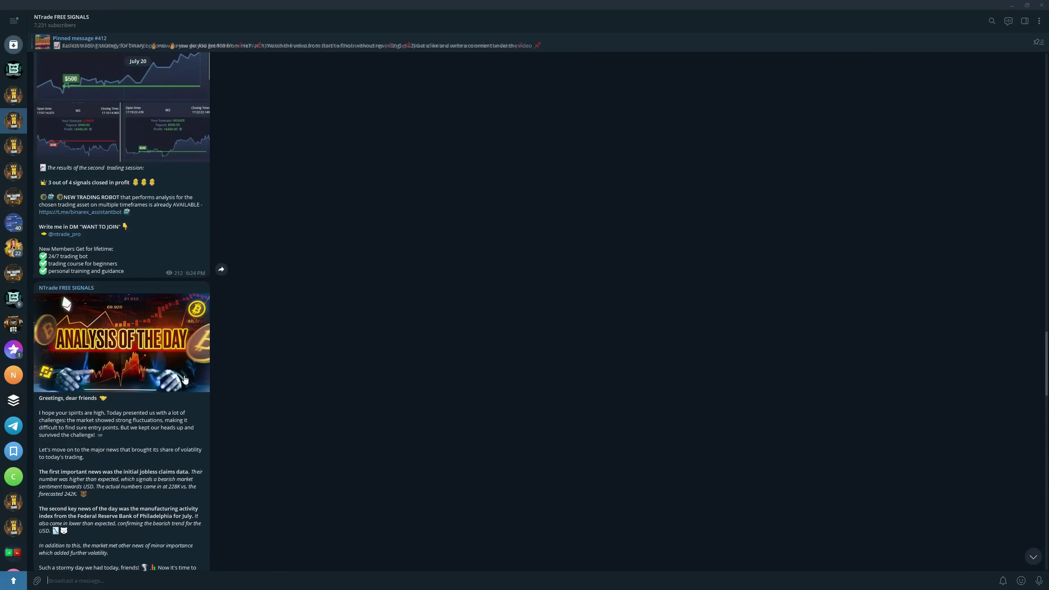
pyautogui.scroll(5, 184, 378)
pyautogui.scroll(5, 184, 378)
pyautogui.scroll(5, 183, 378)
pyautogui.scroll(5, 184, 378)
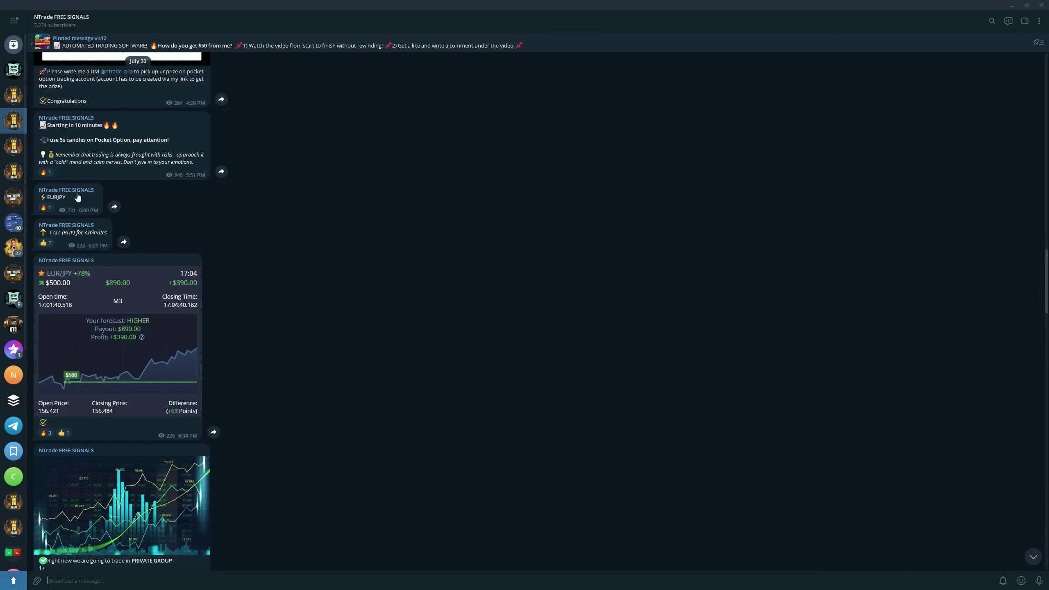
pyautogui.moveTo(118, 345)
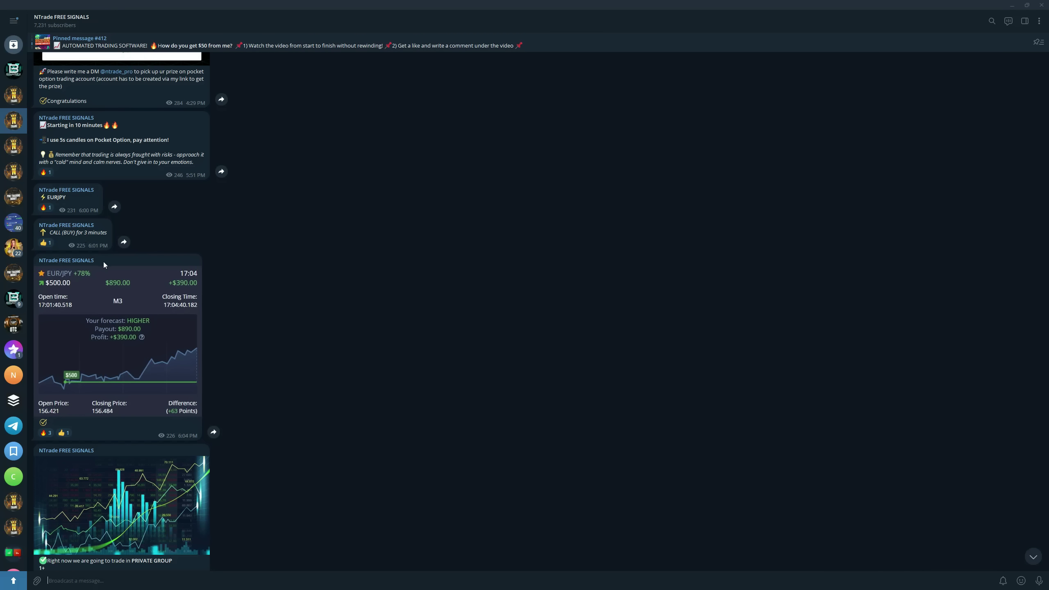
pyautogui.scroll(-1, 104, 265)
pyautogui.scroll(3, 107, 281)
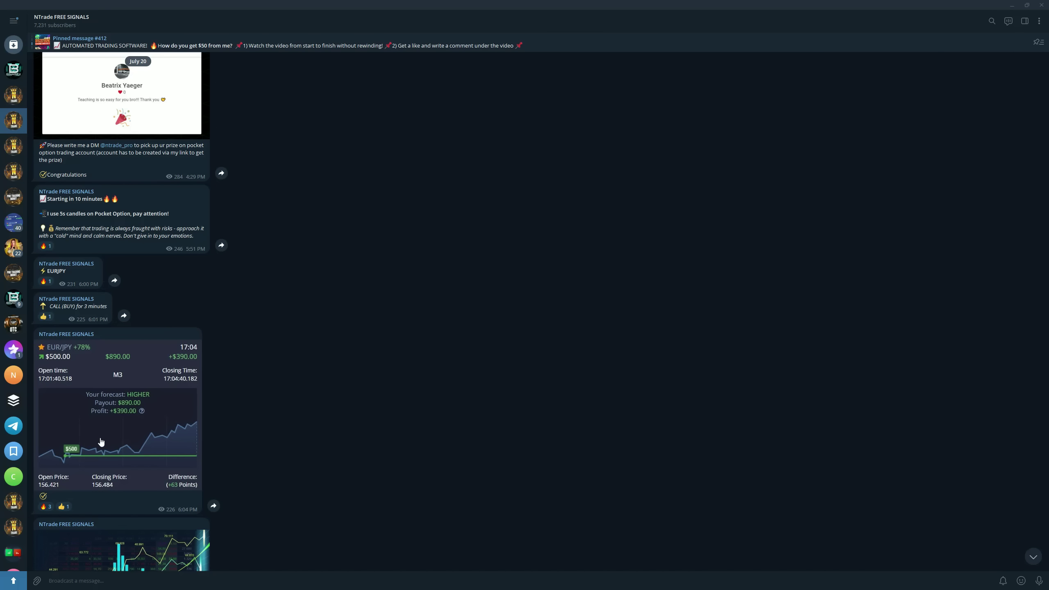
pyautogui.scroll(1, 124, 399)
pyautogui.scroll(2, 124, 399)
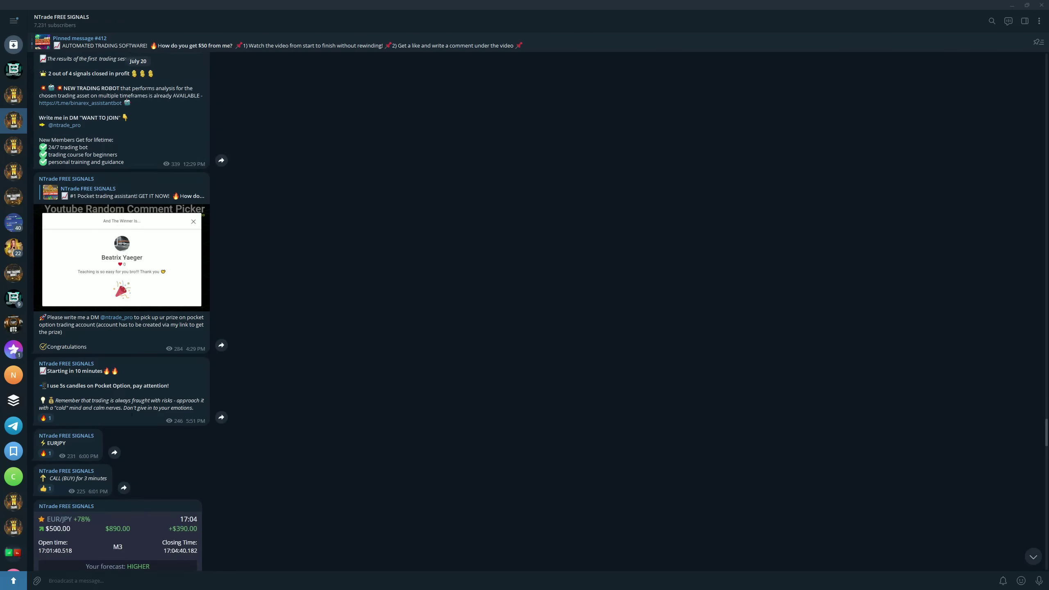
pyautogui.scroll(1, 131, 406)
pyautogui.scroll(2, 137, 413)
pyautogui.scroll(2, 137, 413)
pyautogui.scroll(2, 138, 413)
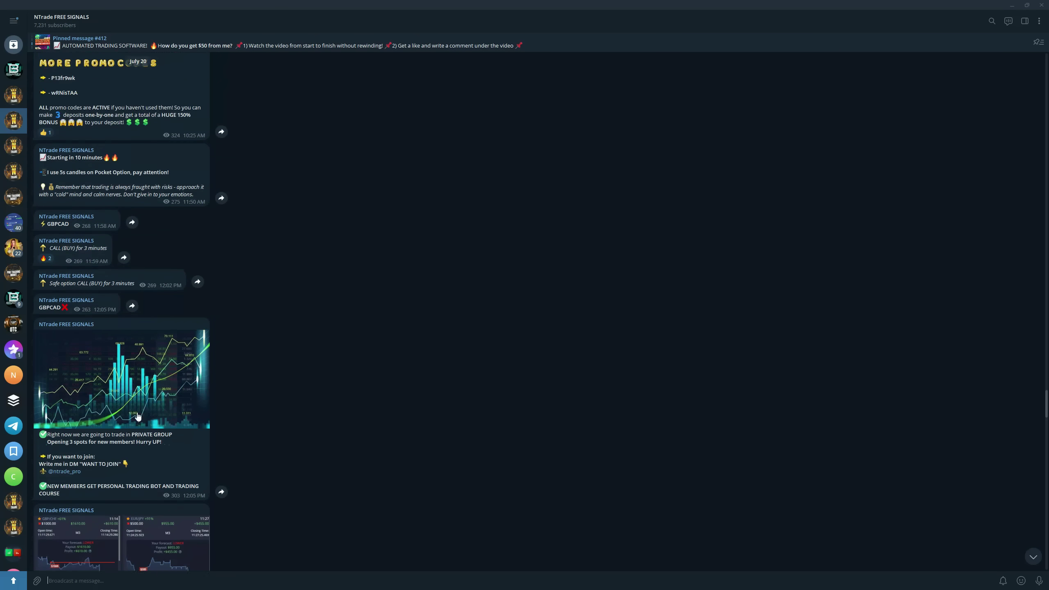
pyautogui.scroll(2, 138, 413)
pyautogui.scroll(2, 137, 411)
pyautogui.scroll(2, 138, 414)
pyautogui.scroll(2, 138, 414)
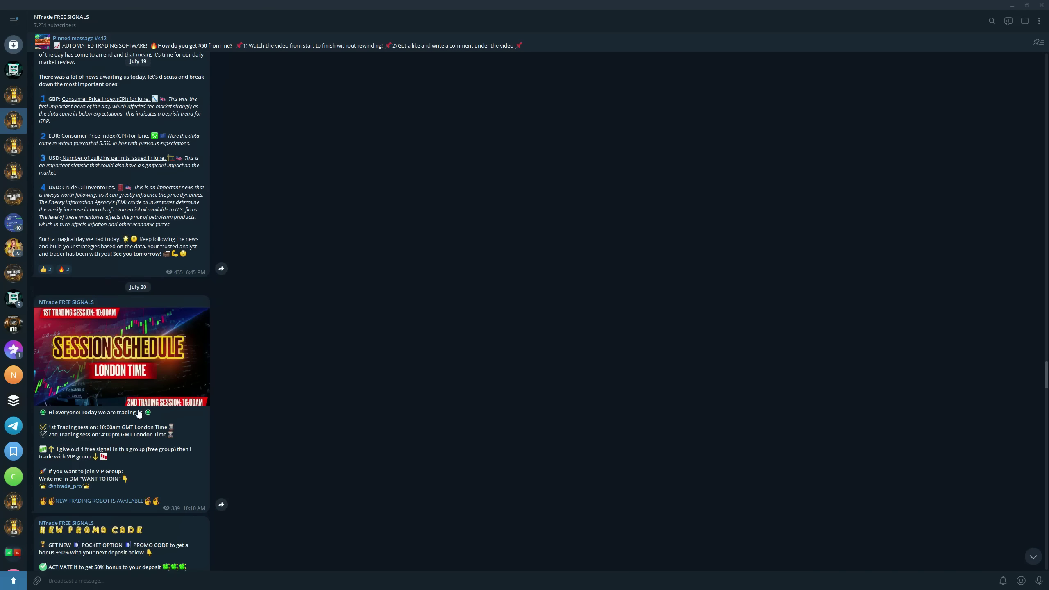
pyautogui.scroll(1, 140, 413)
pyautogui.scroll(1, 143, 412)
pyautogui.scroll(2, 141, 411)
pyautogui.scroll(2, 143, 412)
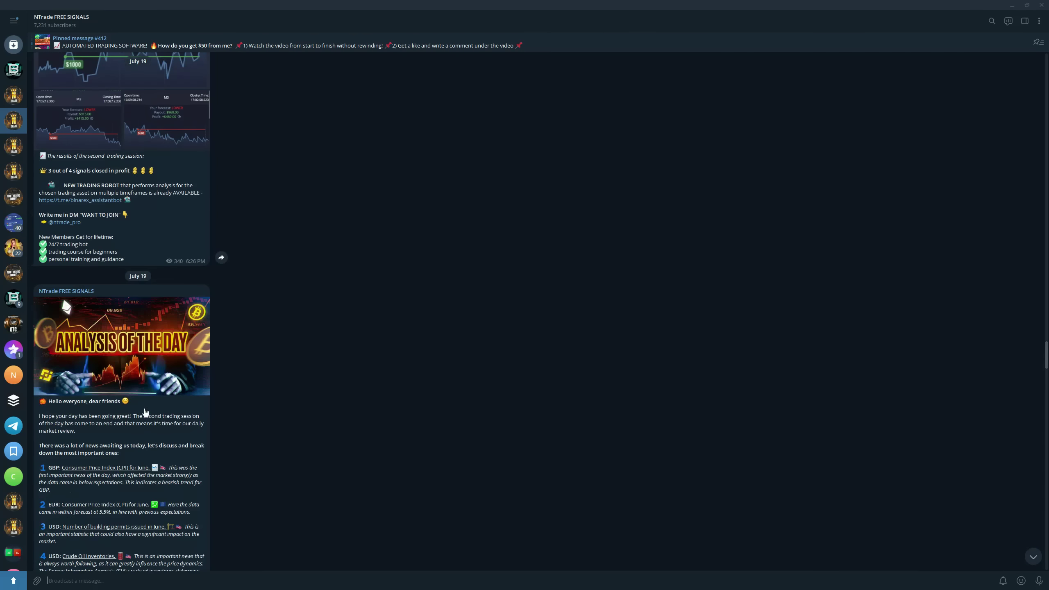
pyautogui.scroll(2, 144, 412)
pyautogui.scroll(2, 145, 412)
pyautogui.scroll(2, 145, 409)
pyautogui.scroll(1, 142, 410)
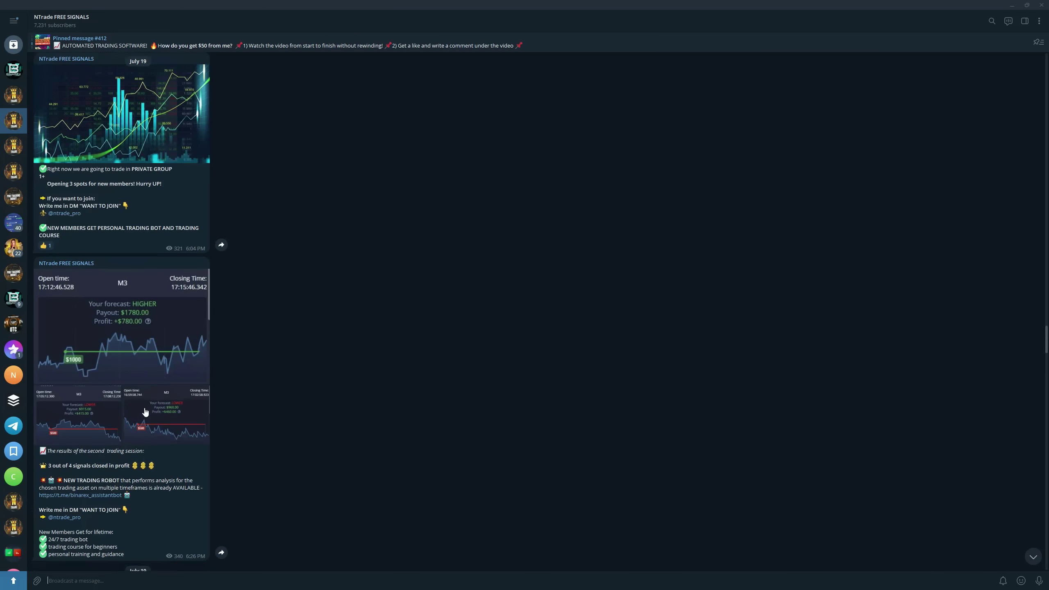
pyautogui.scroll(2, 138, 410)
pyautogui.scroll(2, 136, 411)
pyautogui.scroll(2, 135, 409)
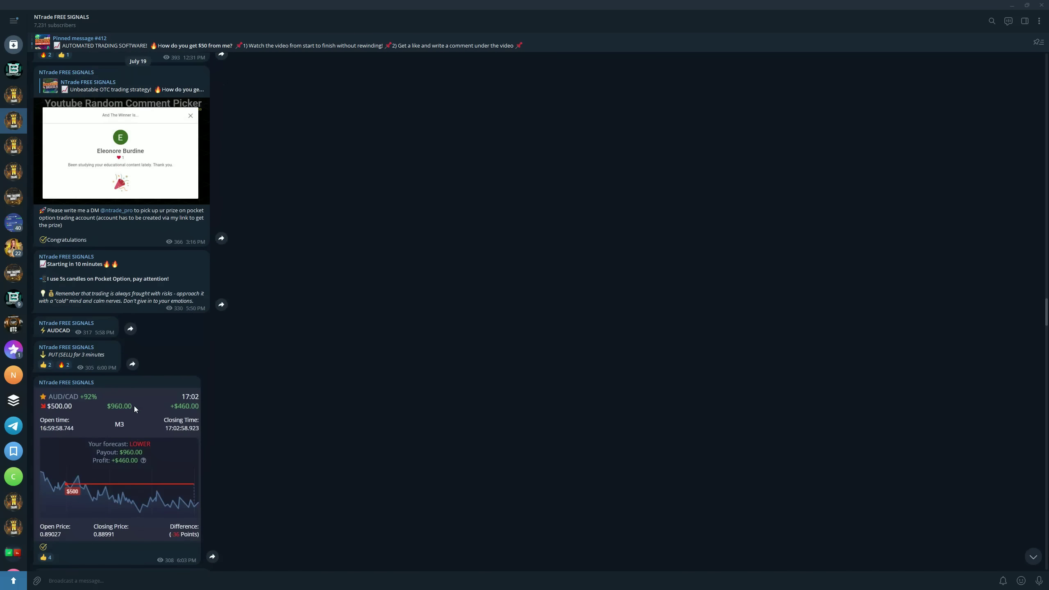
pyautogui.scroll(2, 132, 411)
pyautogui.scroll(2, 126, 414)
pyautogui.scroll(2, 123, 414)
pyautogui.scroll(2, 123, 414)
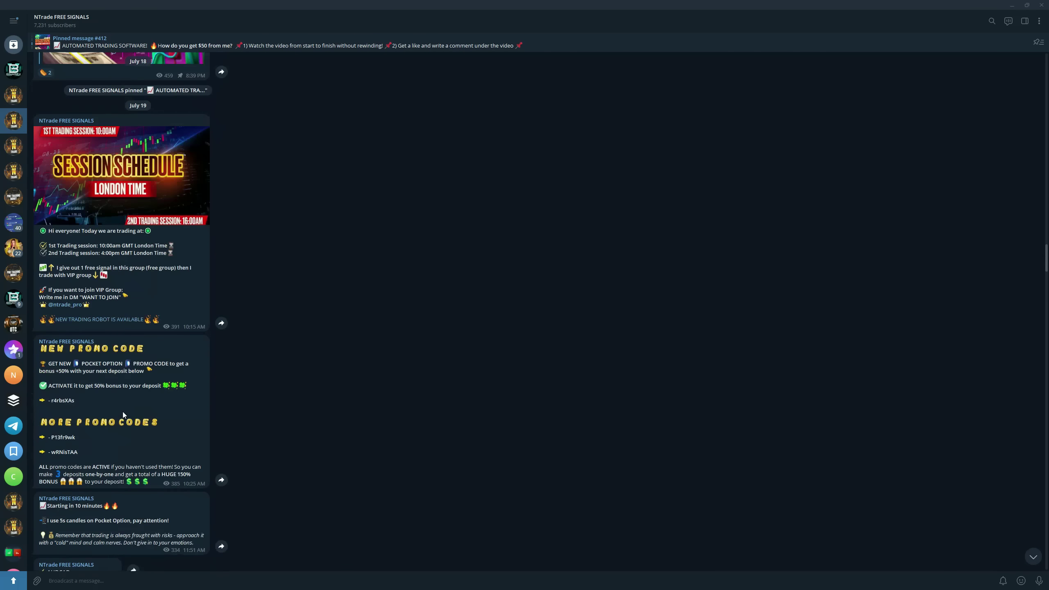
pyautogui.scroll(2, 122, 415)
pyautogui.scroll(2, 123, 415)
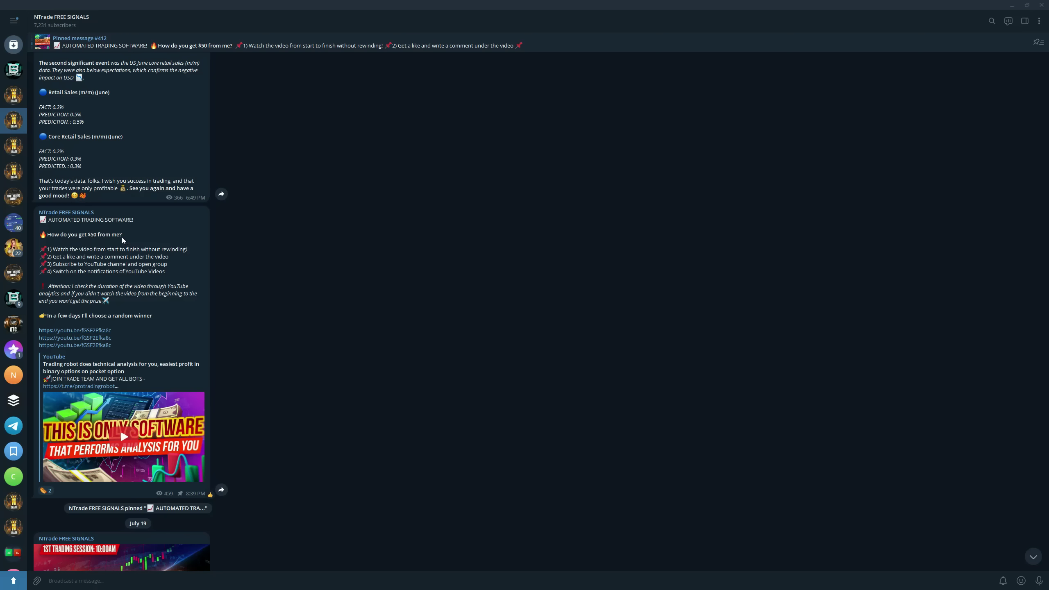
pyautogui.click(1034, 557)
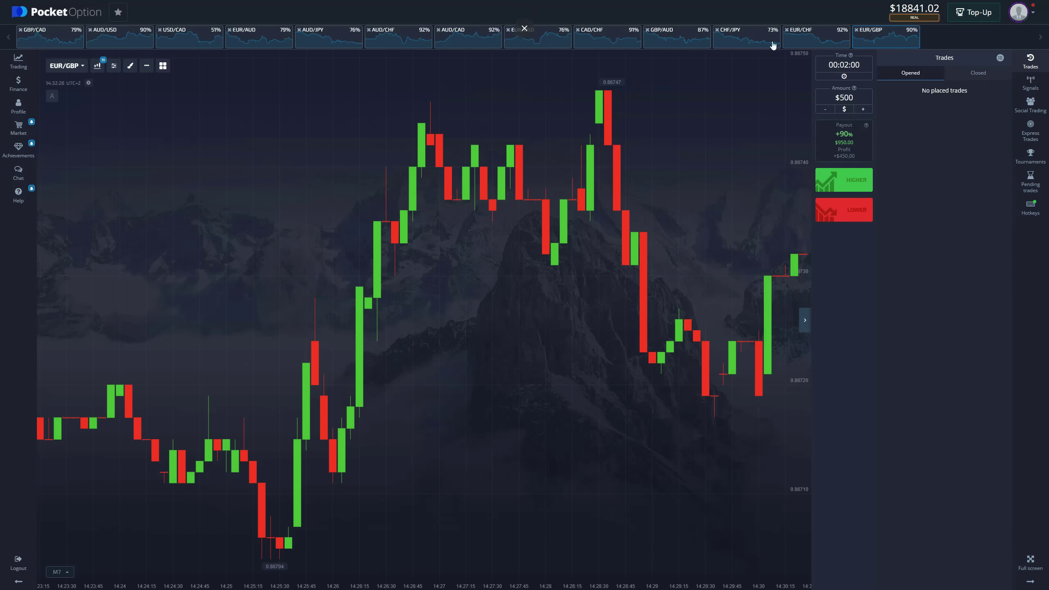
# - Pan the EUR/GBP chart, check the Pro Trading Robot signal, and return
pyautogui.moveTo(701, 291); pyautogui.dragTo(373, 274)
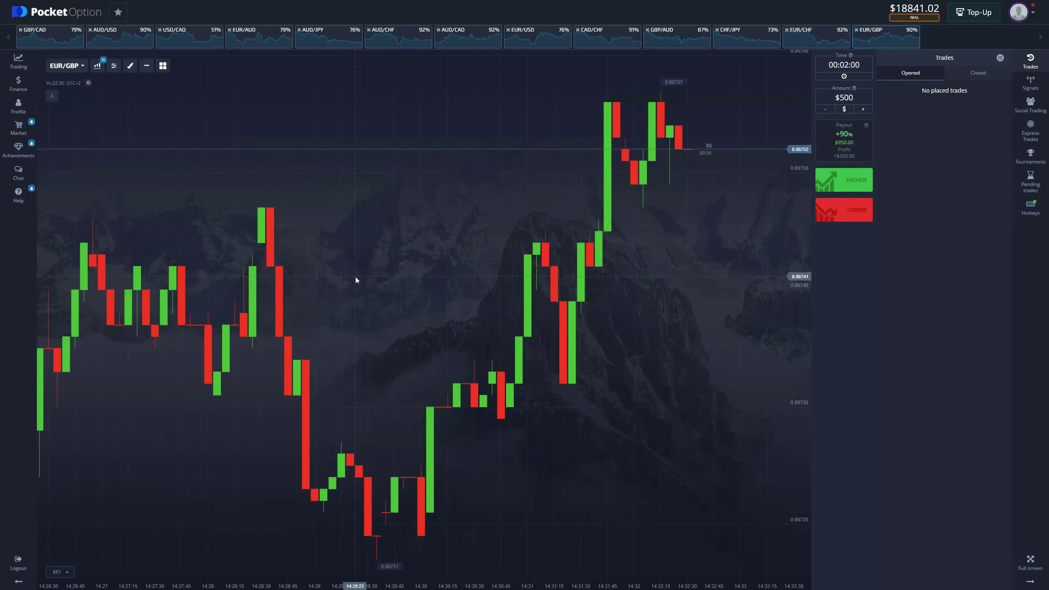
pyautogui.scroll(-2, 362, 276)
pyautogui.scroll(-1, 370, 283)
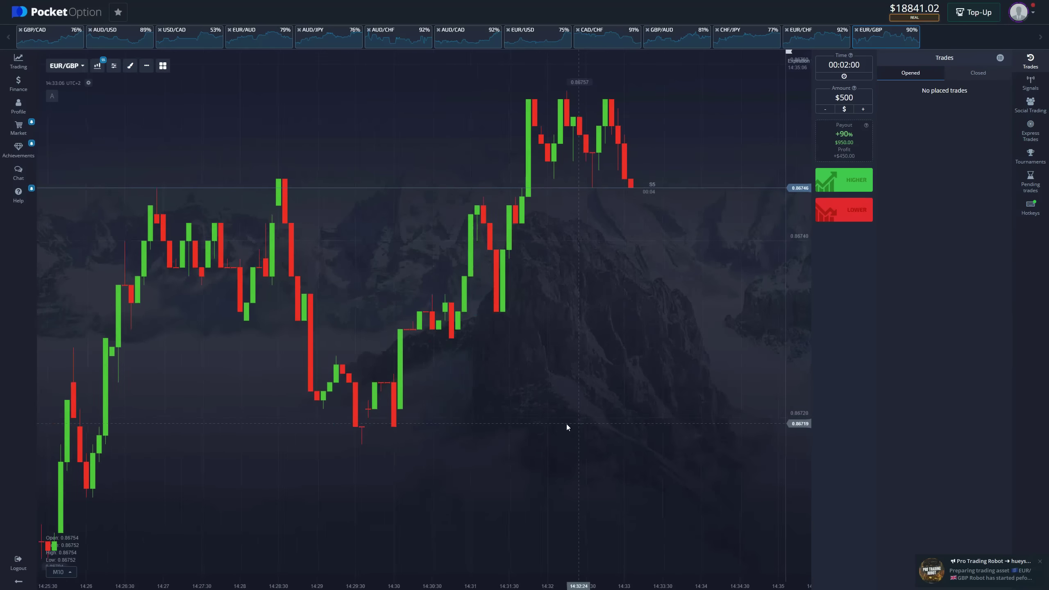
pyautogui.hotkey('alt', 'Tab')
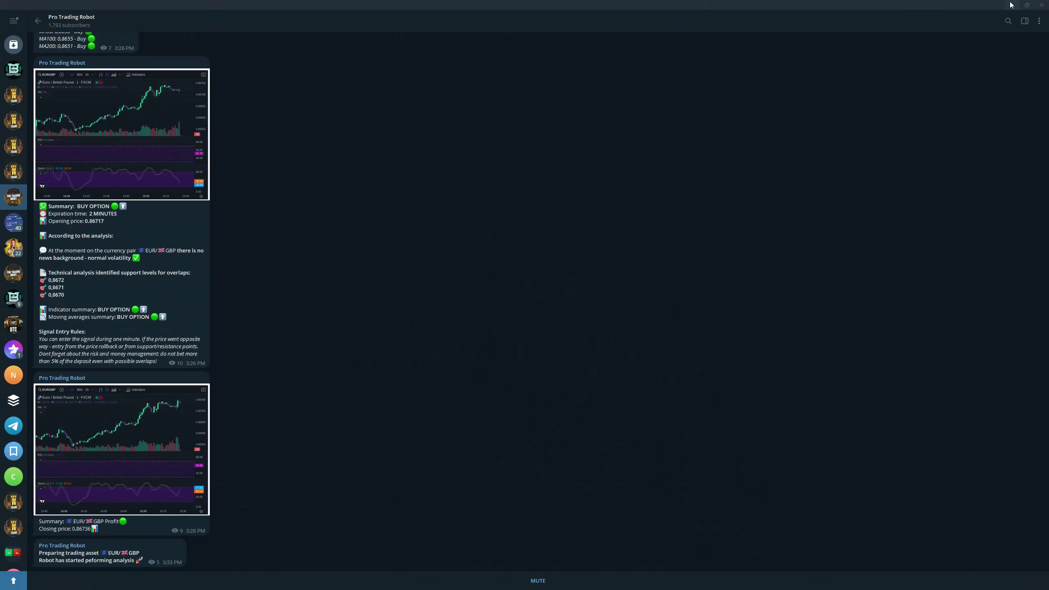
pyautogui.hotkey('alt', 'Tab')
pyautogui.click(587, 301)
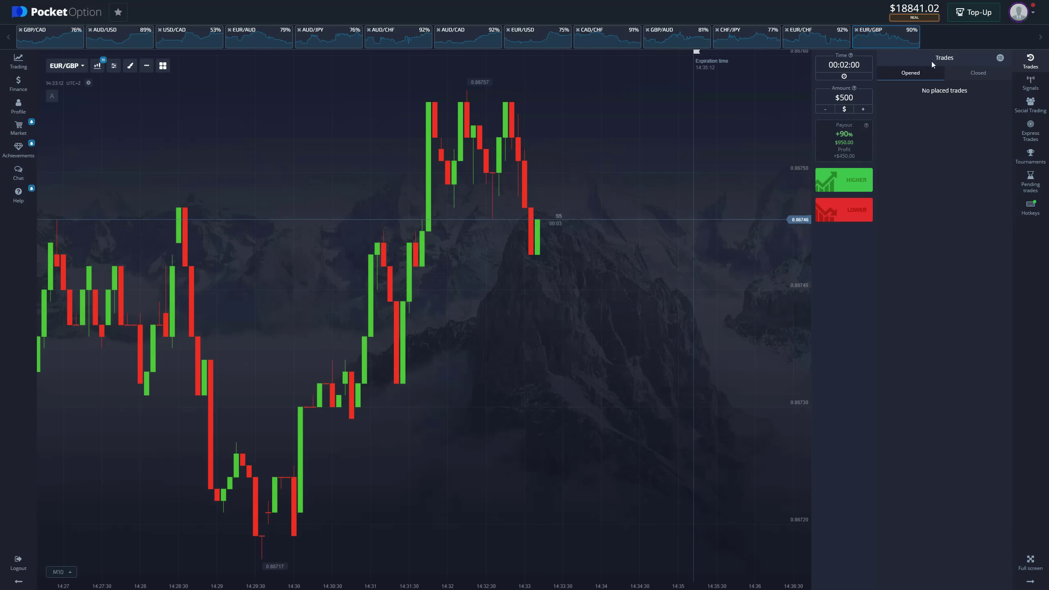
# - Change expiry from 00:02:00 to 00:03:00 and place a $500 Higher EUR/GBP trade
pyautogui.click(853, 67)
pyautogui.click(773, 63)
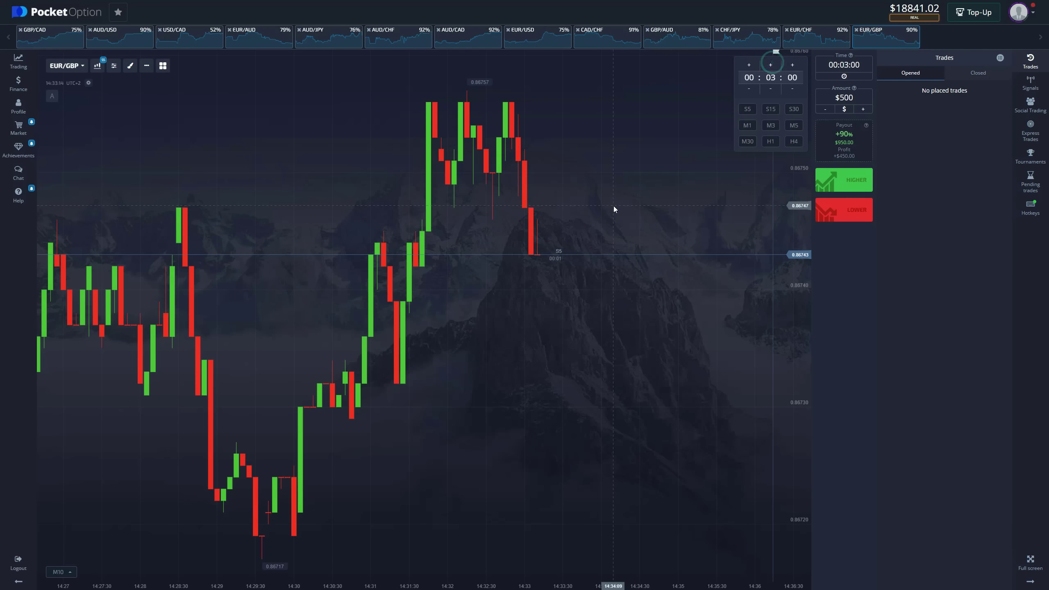
pyautogui.click(613, 207)
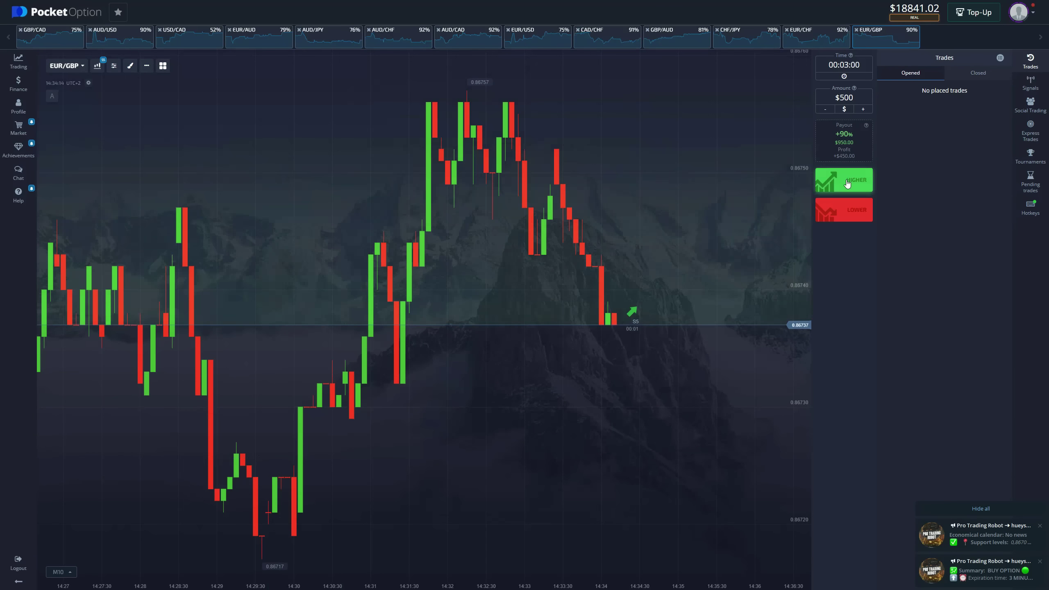
pyautogui.click(845, 180)
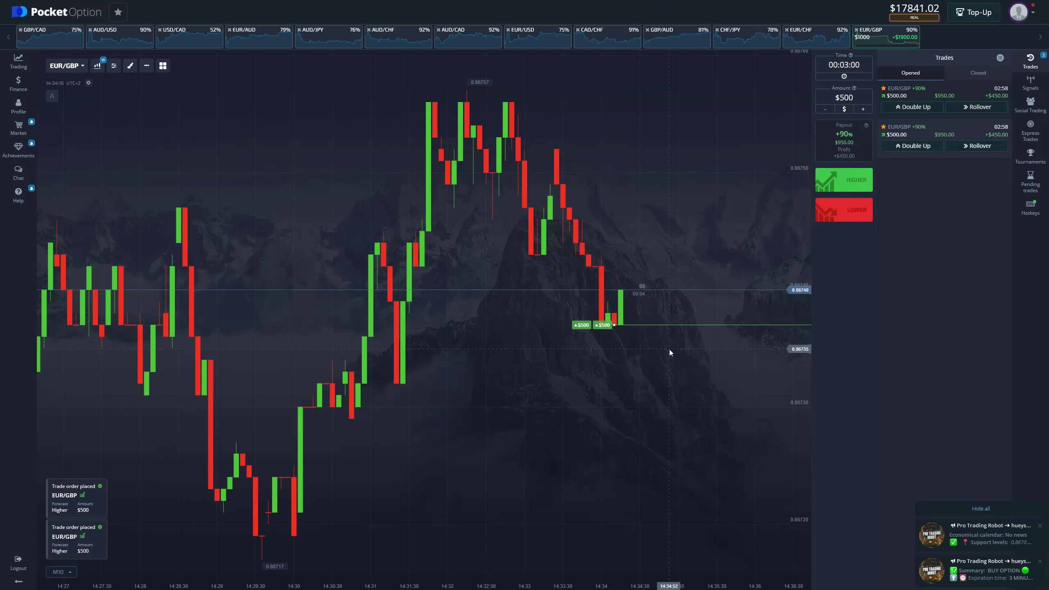
# - Pan the chart to watch both Higher trades approach the expiration line
pyautogui.moveTo(669, 350); pyautogui.dragTo(568, 346)
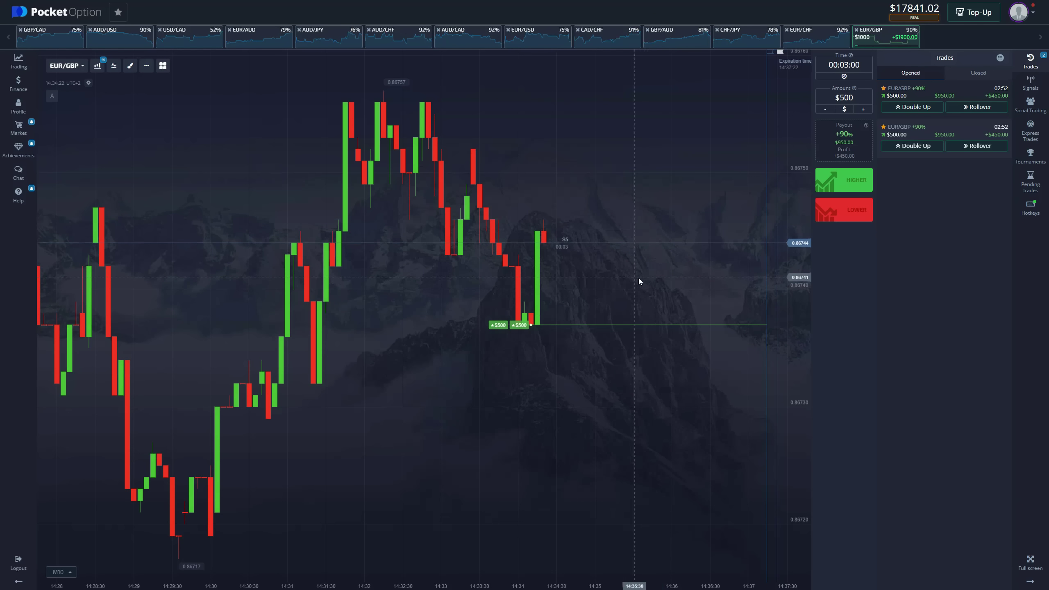
pyautogui.moveTo(643, 279); pyautogui.dragTo(587, 275)
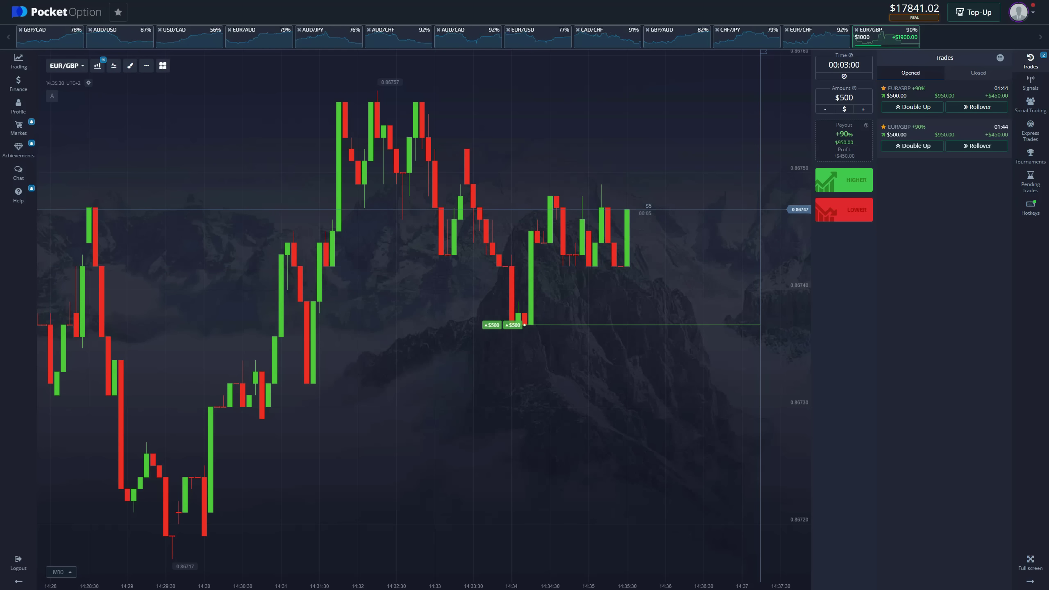
pyautogui.moveTo(472, 435); pyautogui.dragTo(358, 463)
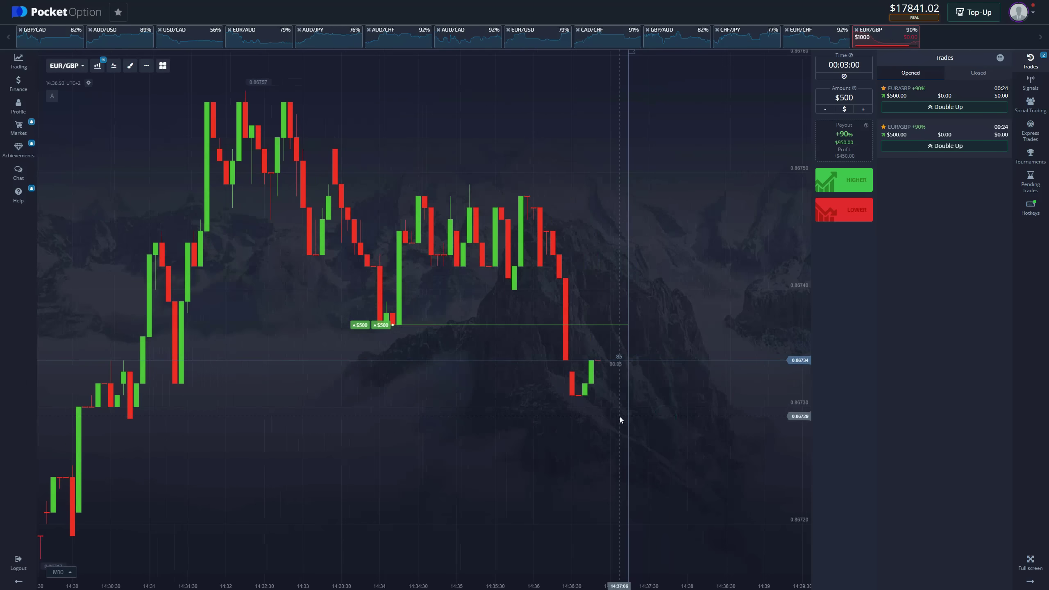
# - Raise the stake to $1000 and review both $950-payout trades in Closed
pyautogui.click(862, 109)
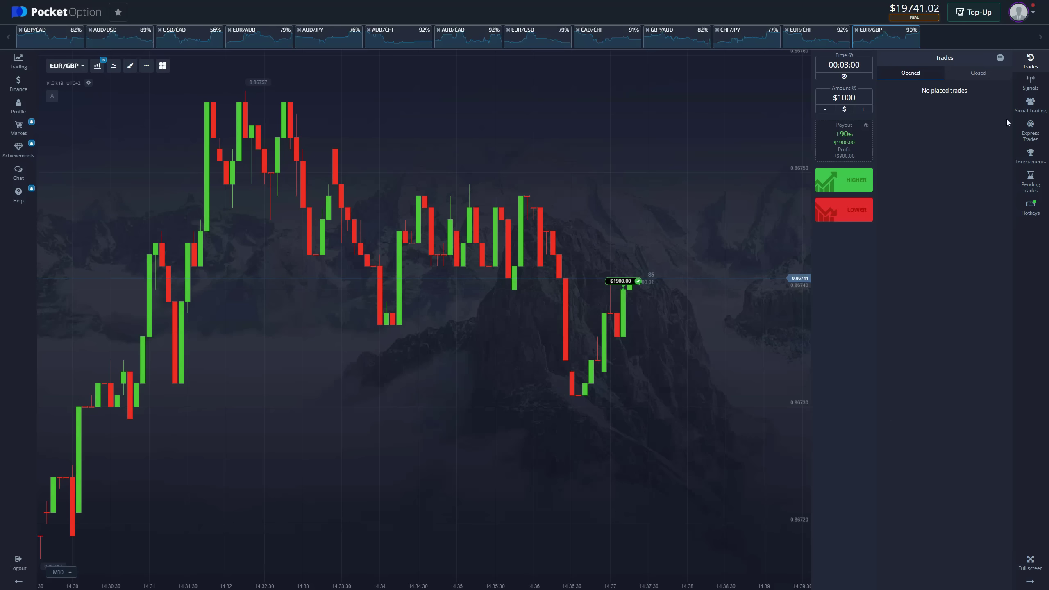
pyautogui.click(978, 74)
pyautogui.click(925, 73)
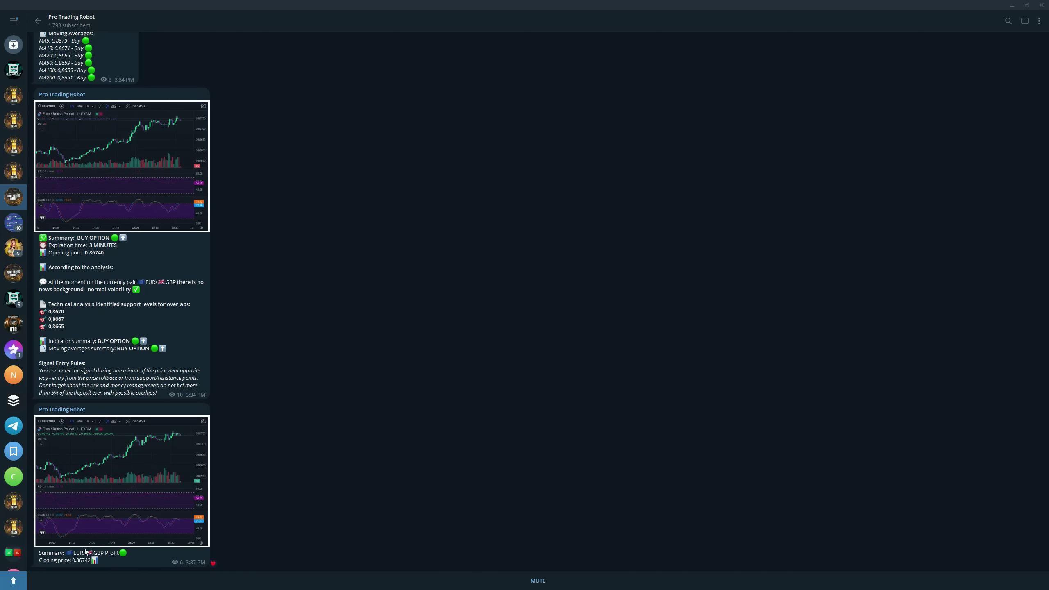
pyautogui.click(1014, 6)
pyautogui.click(968, 73)
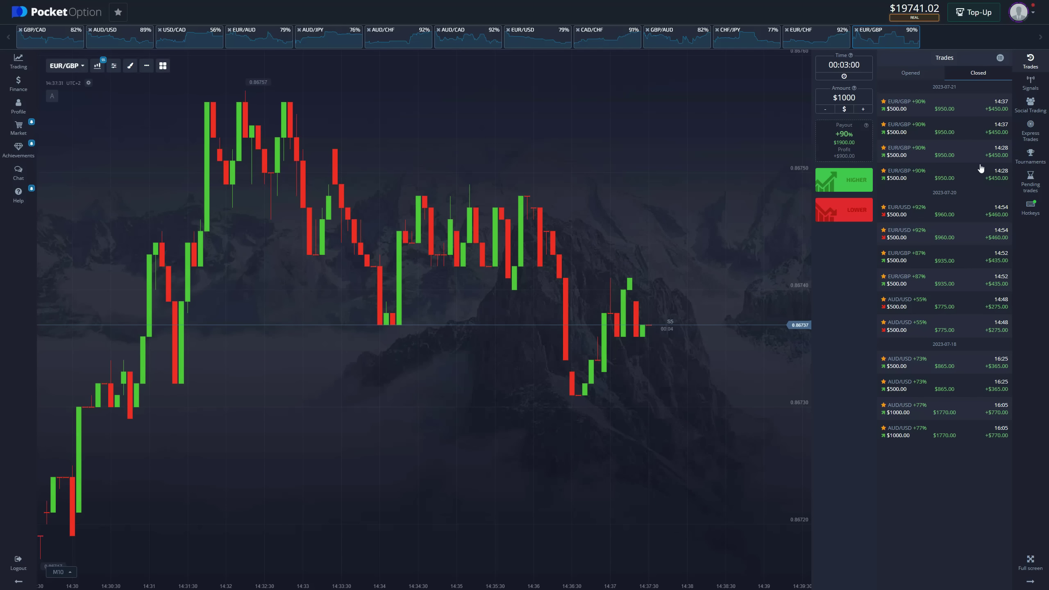
# - Return to Opened trades and pan the EUR/GBP chart toward the latest candles
pyautogui.click(910, 72)
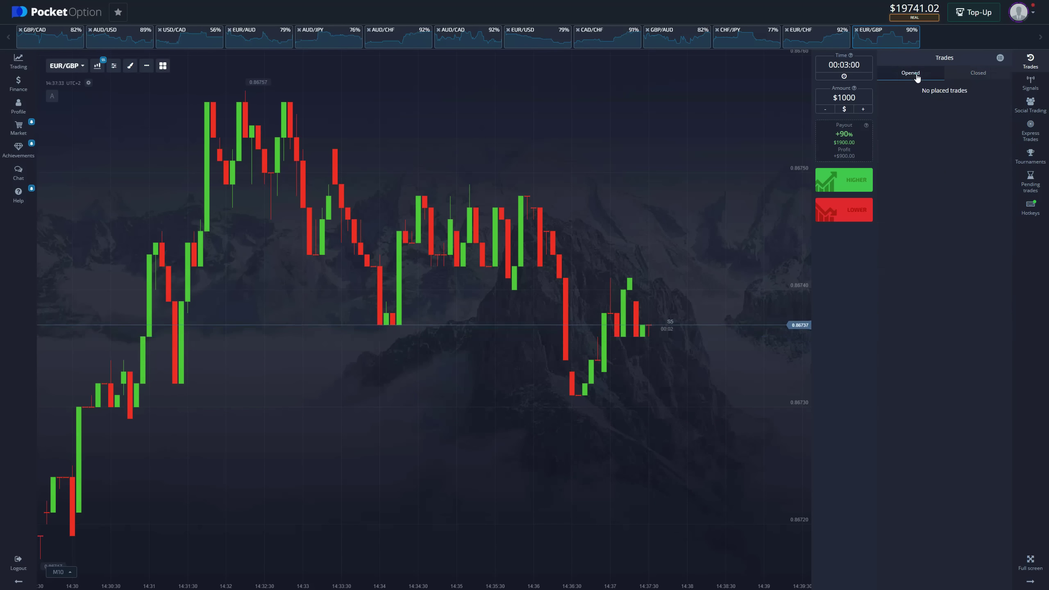
pyautogui.moveTo(696, 276); pyautogui.dragTo(582, 289)
pyautogui.scroll(-1, 534, 289)
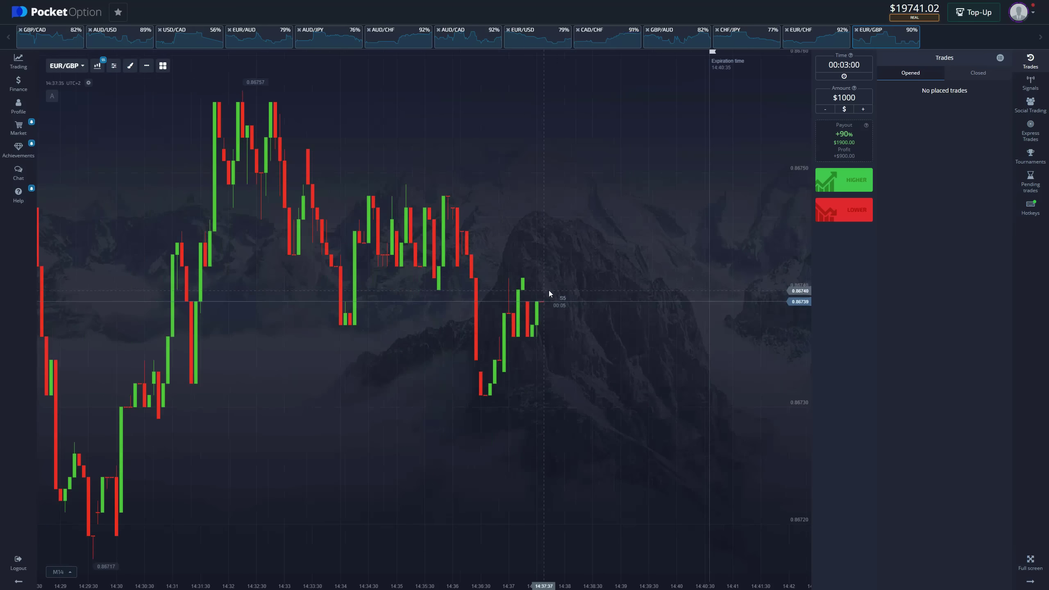
pyautogui.scroll(-1, 497, 269)
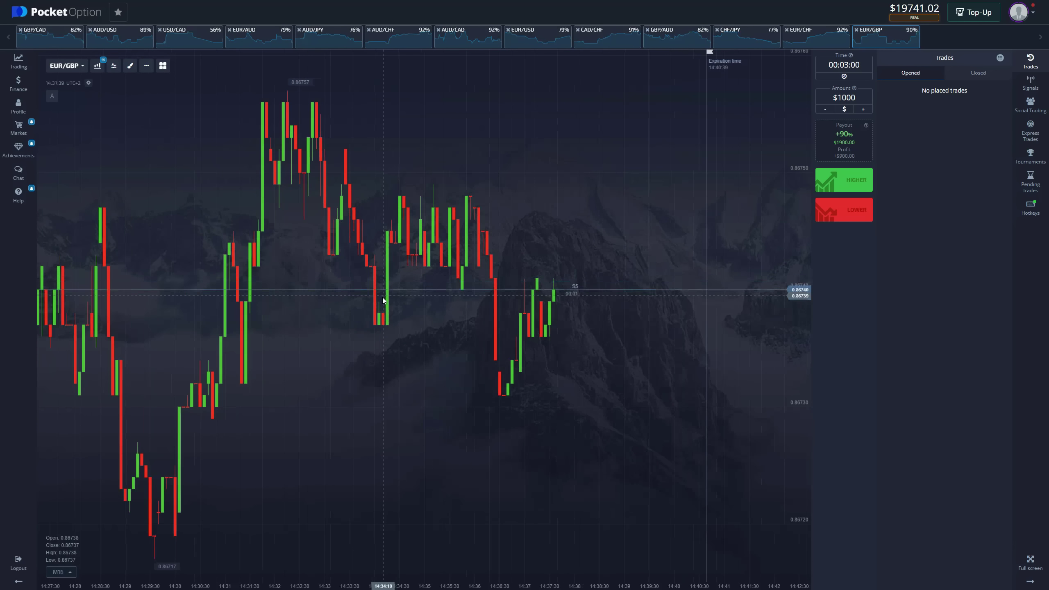
pyautogui.scroll(1, 500, 326)
pyautogui.scroll(1, 508, 336)
pyautogui.scroll(1, 513, 348)
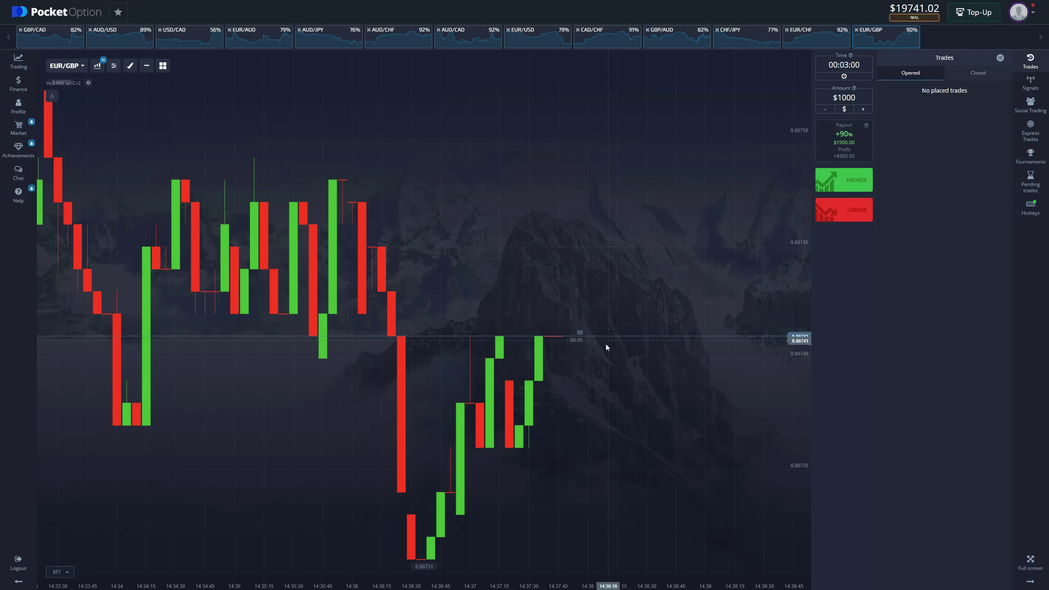
pyautogui.moveTo(603, 356); pyautogui.dragTo(551, 356)
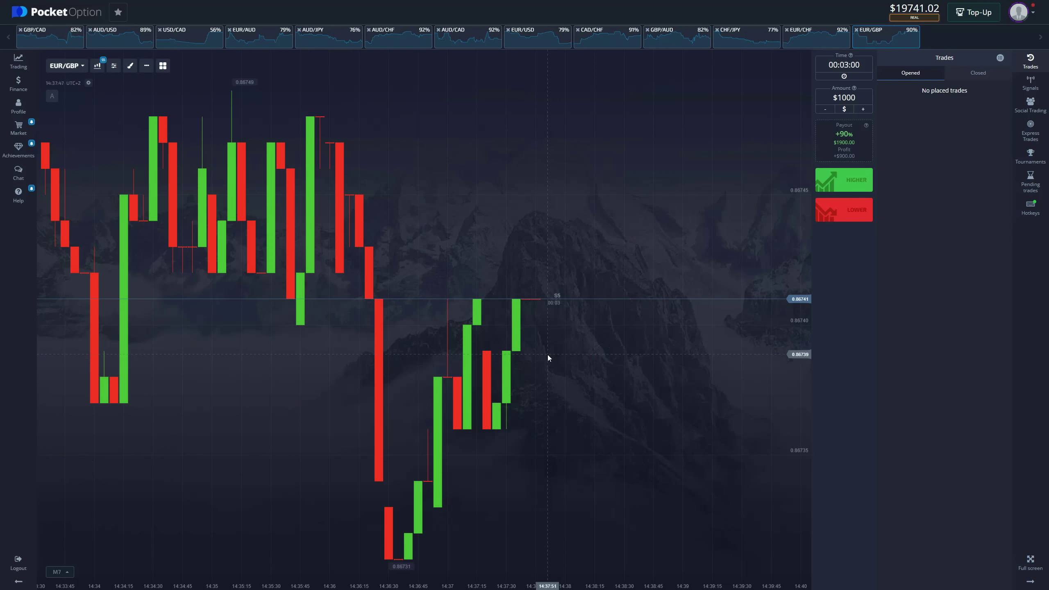
pyautogui.scroll(-2, 557, 352)
pyautogui.scroll(-2, 570, 351)
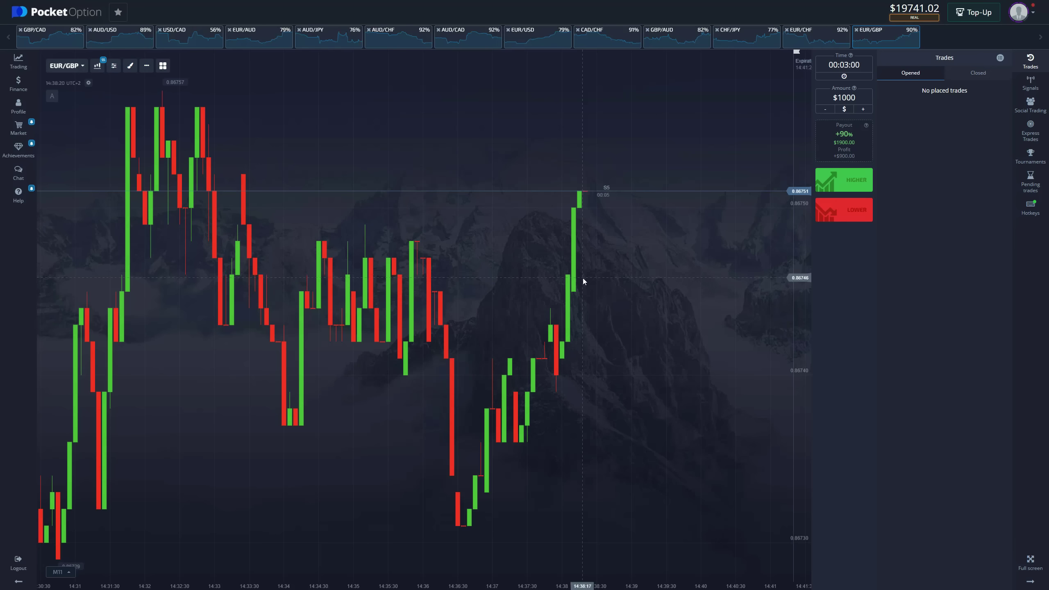
pyautogui.scroll(2, 492, 267)
pyautogui.scroll(1, 541, 269)
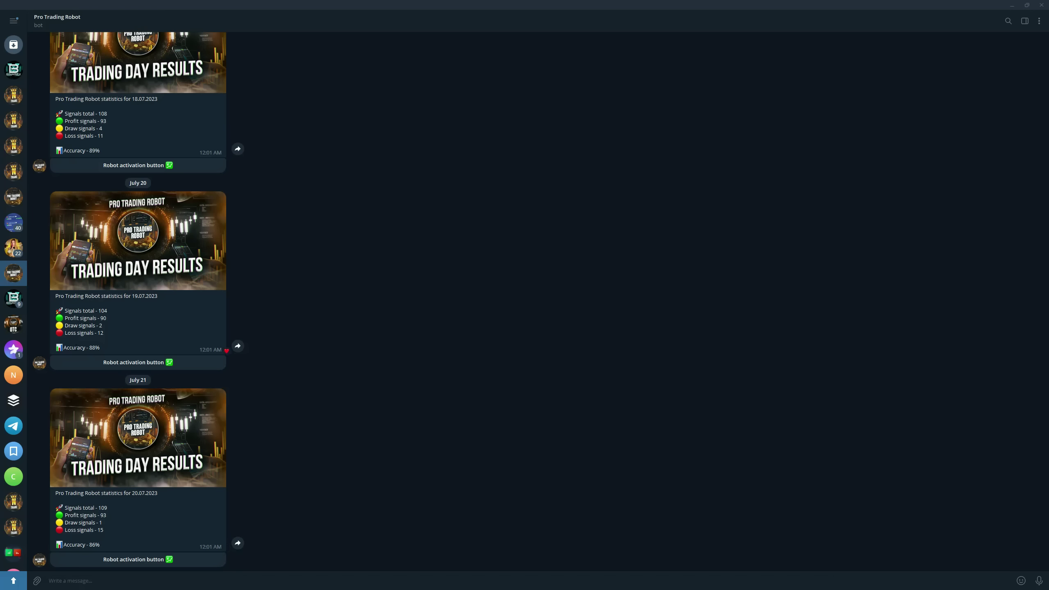
pyautogui.scroll(3, 110, 351)
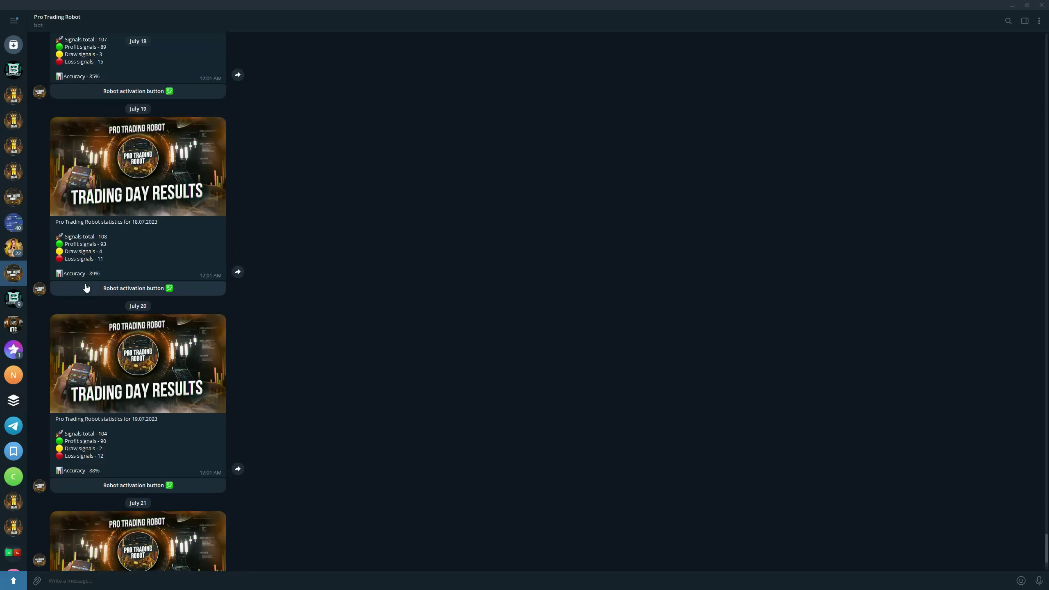
pyautogui.scroll(3, 101, 315)
pyautogui.scroll(2, 115, 330)
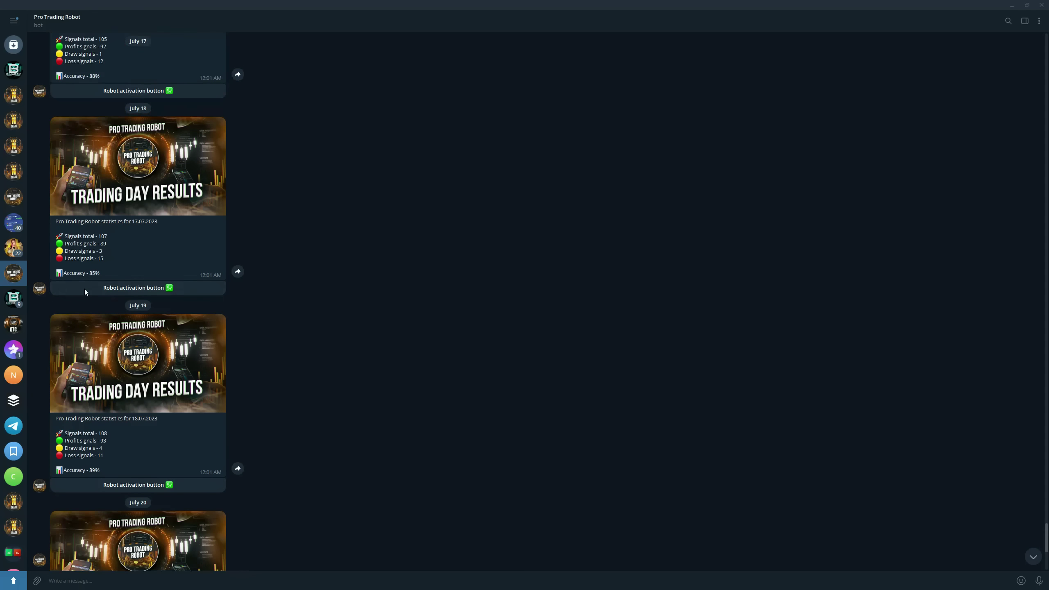
pyautogui.scroll(3, 113, 356)
pyautogui.scroll(2, 68, 294)
pyautogui.scroll(1, 114, 342)
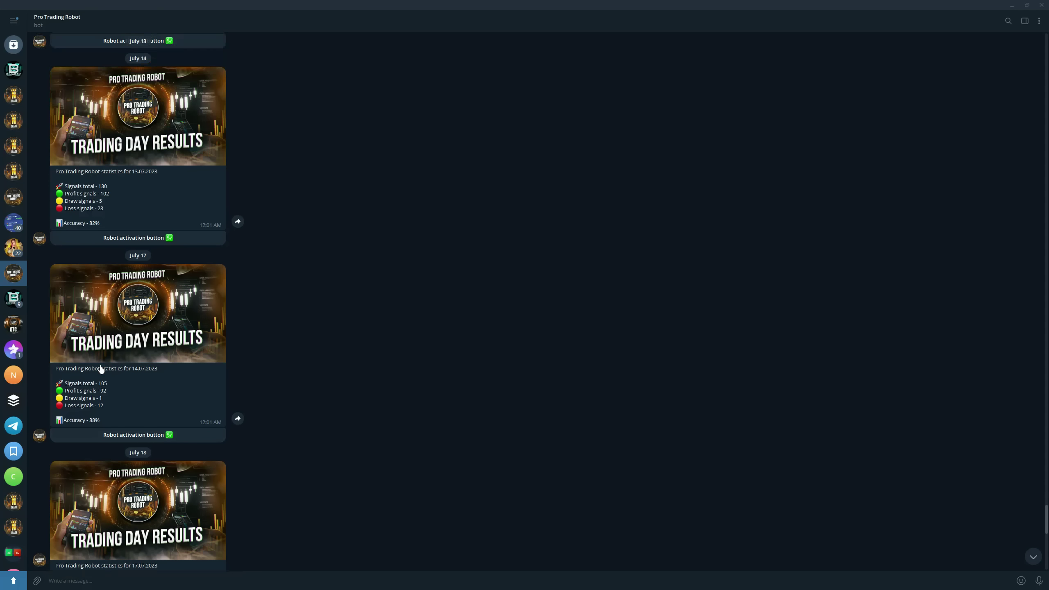
pyautogui.scroll(1, 100, 369)
pyautogui.scroll(1, 100, 370)
pyautogui.scroll(2, 100, 365)
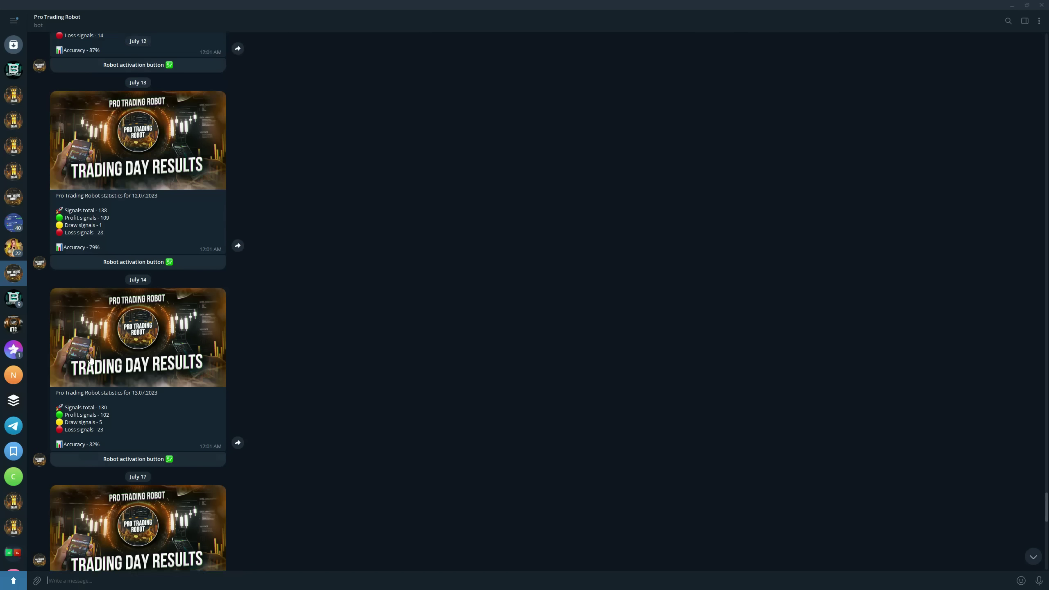
pyautogui.scroll(2, 98, 363)
pyautogui.scroll(2, 91, 360)
pyautogui.scroll(2, 92, 359)
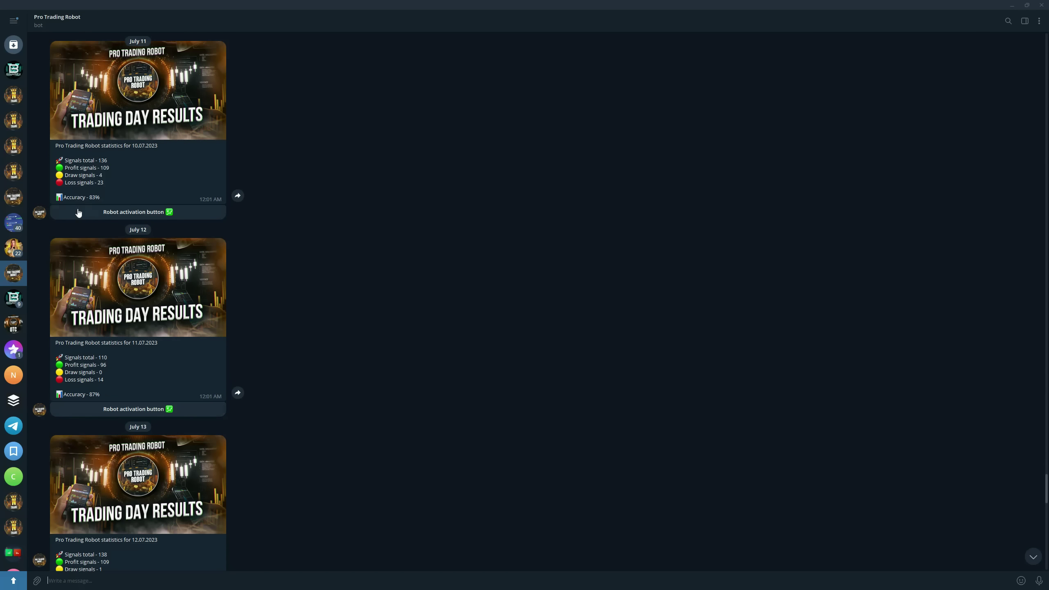
pyautogui.scroll(2, 117, 358)
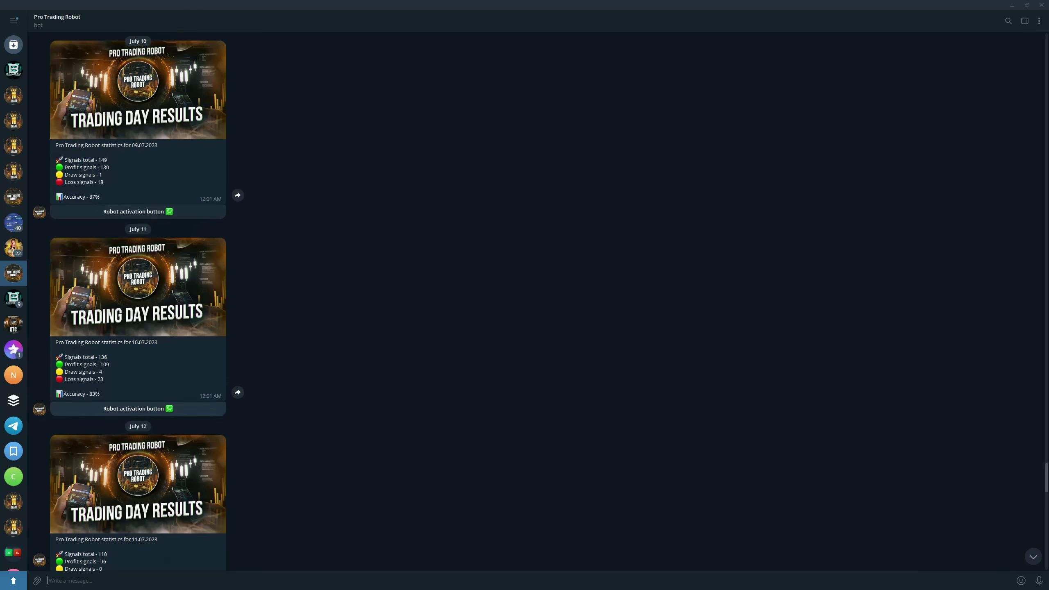
pyautogui.scroll(2, 117, 358)
pyautogui.scroll(3, 117, 359)
pyautogui.scroll(2, 118, 358)
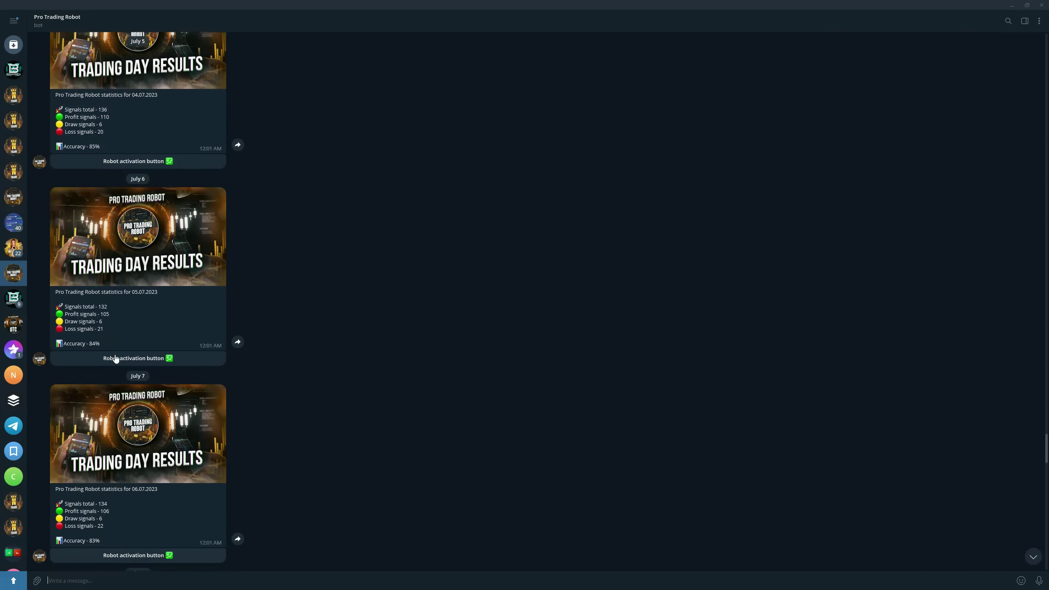
pyautogui.scroll(2, 117, 358)
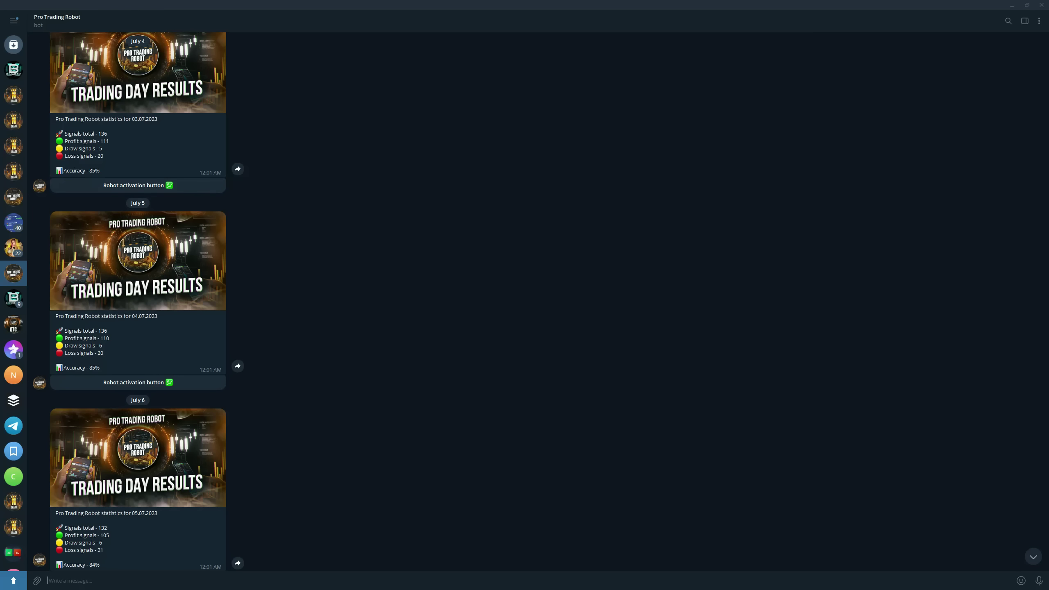
pyautogui.scroll(2, 68, 264)
pyautogui.scroll(2, 69, 265)
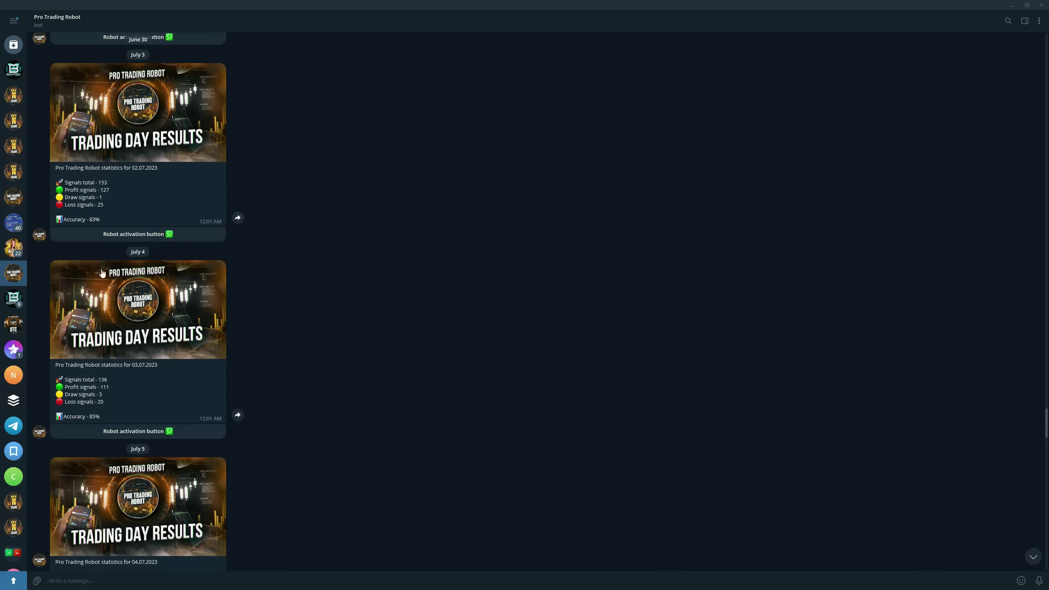
pyautogui.scroll(2, 68, 264)
pyautogui.scroll(2, 68, 265)
pyautogui.scroll(2, 68, 264)
pyautogui.scroll(2, 75, 307)
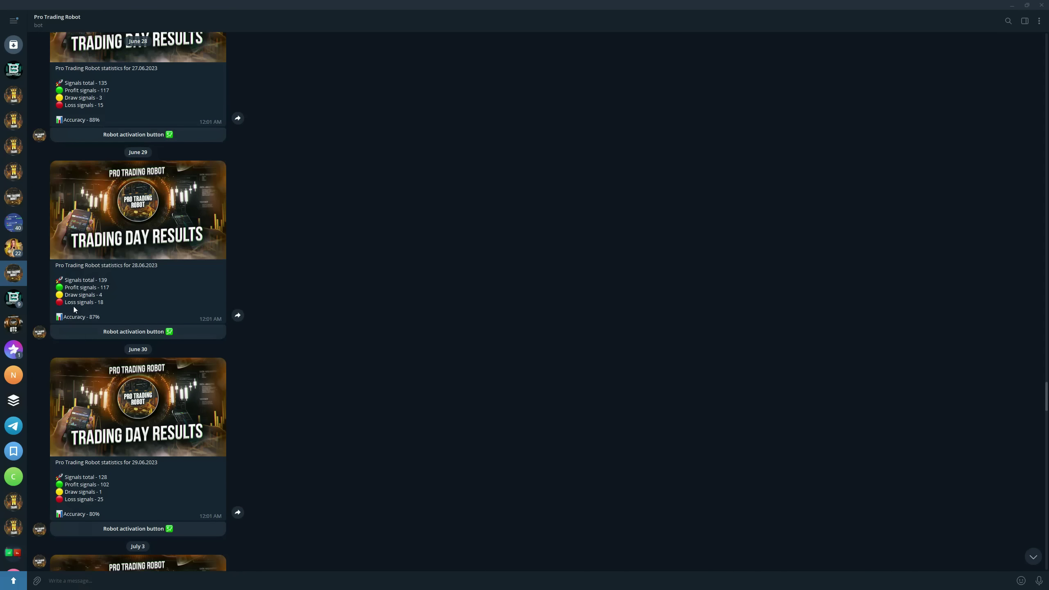
pyautogui.scroll(2, 89, 326)
pyautogui.scroll(2, 93, 336)
pyautogui.scroll(2, 94, 336)
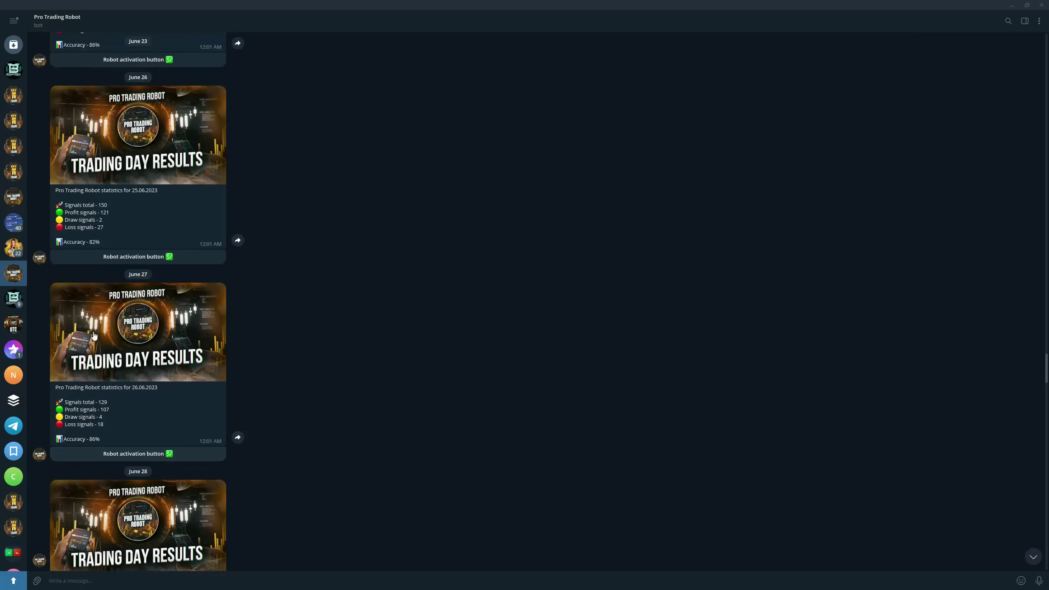
pyautogui.scroll(2, 96, 349)
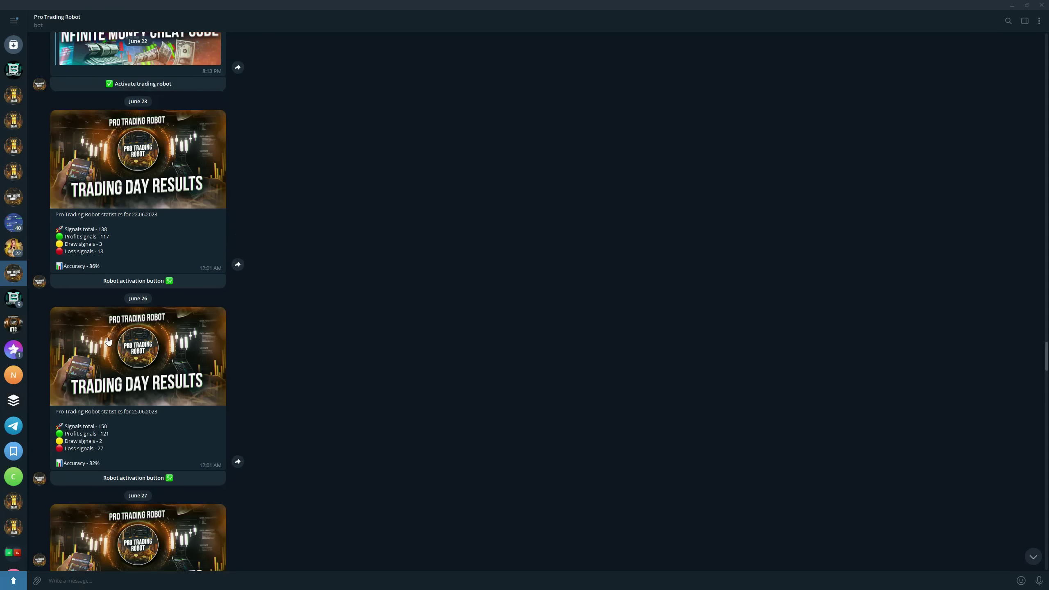
pyautogui.scroll(1, 108, 342)
pyautogui.scroll(1, 108, 336)
pyautogui.scroll(2, 107, 328)
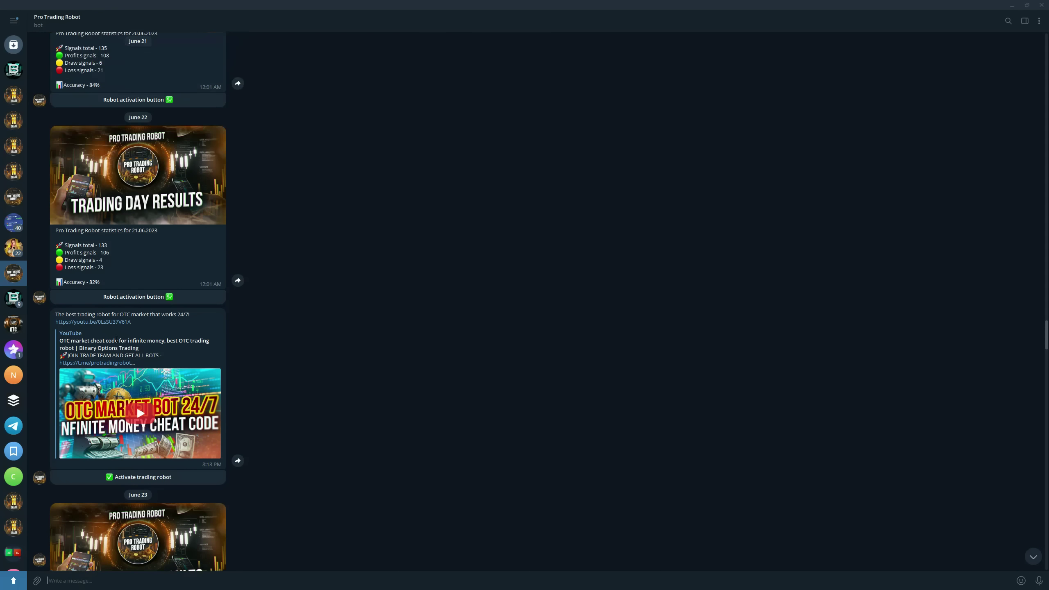
pyautogui.scroll(1, 107, 320)
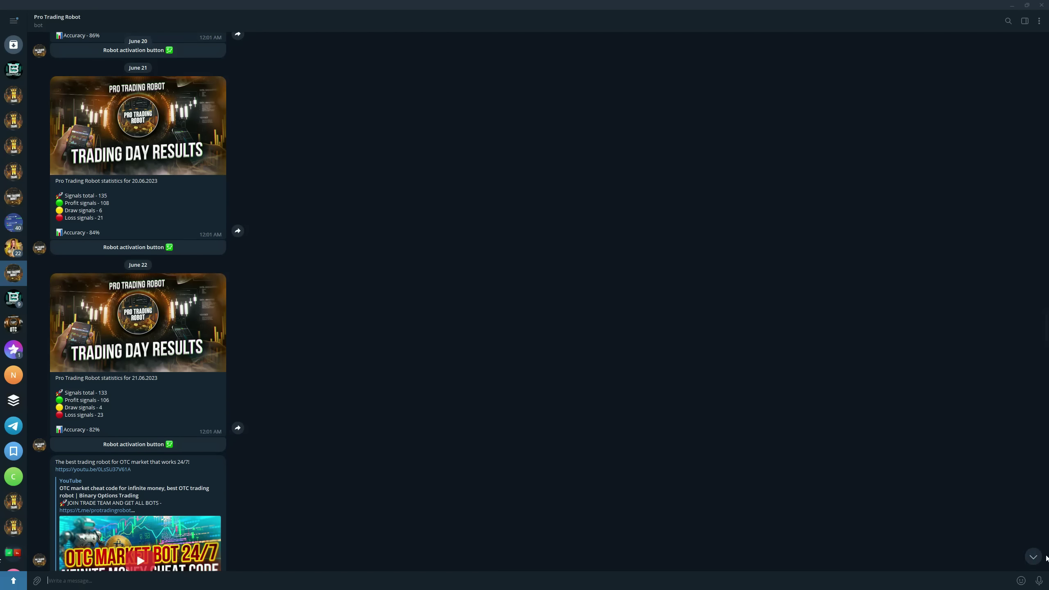
pyautogui.click(1033, 557)
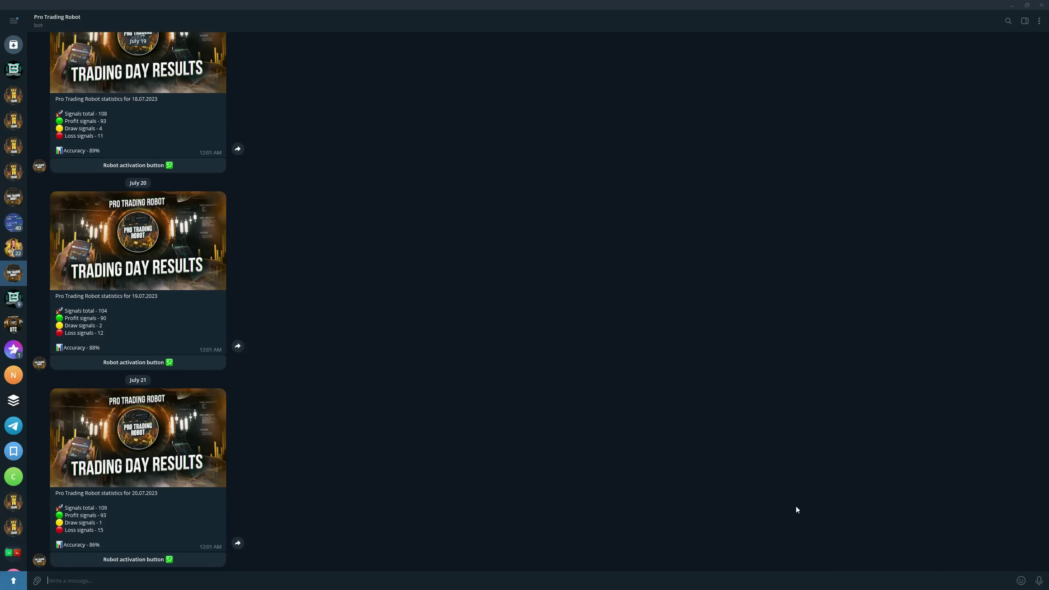
# - On Pocket Option, lower the EUR/GBP amount to $500 and bring up the expiry time choices
pyautogui.click(1011, 6)
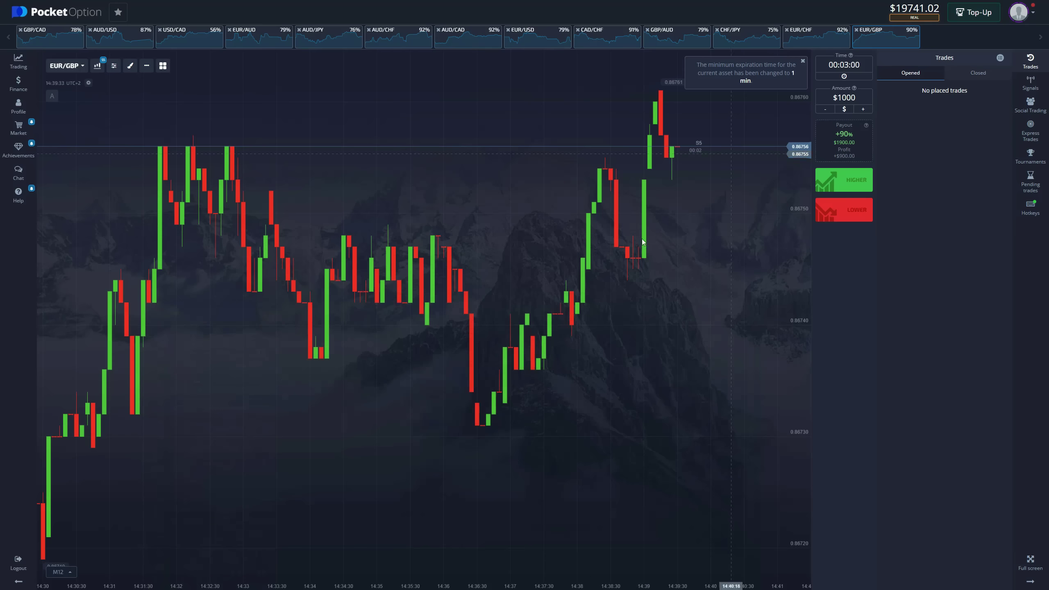
pyautogui.scroll(-2, 530, 307)
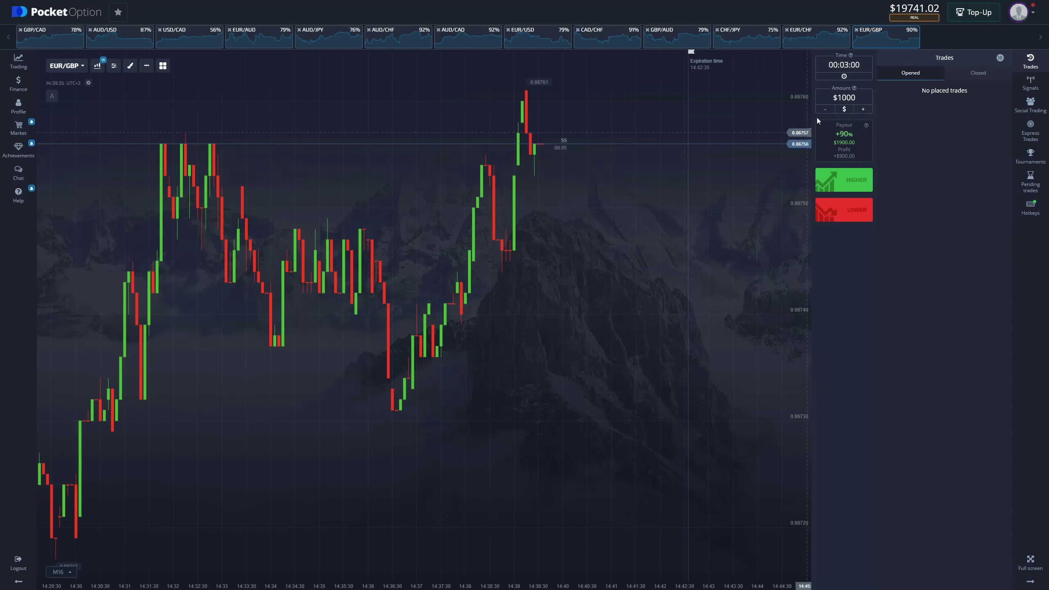
pyautogui.click(826, 110)
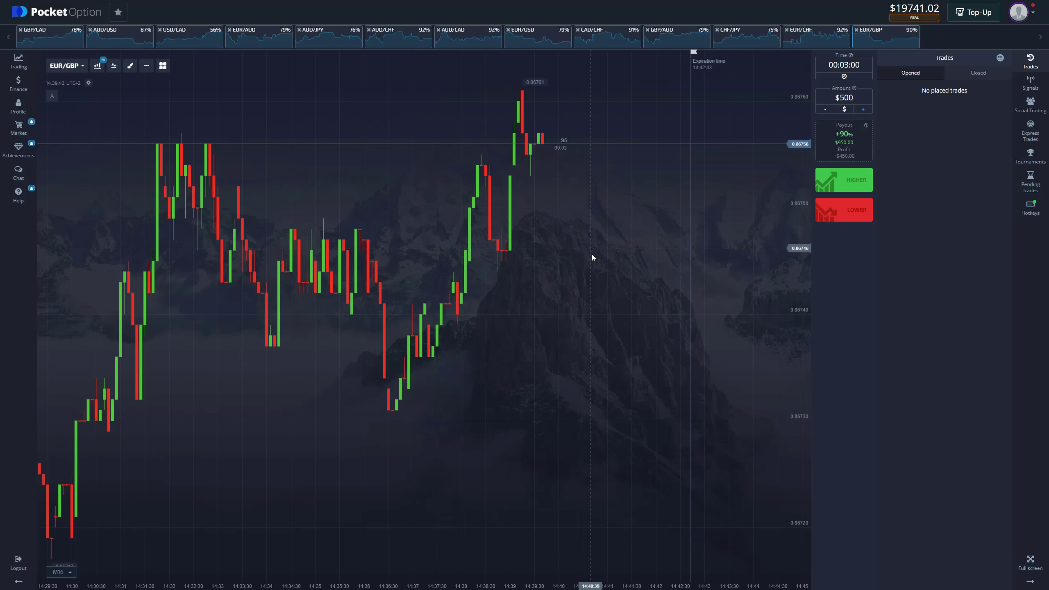
pyautogui.scroll(-1, 593, 254)
pyautogui.scroll(1, 607, 274)
pyautogui.scroll(1, 616, 277)
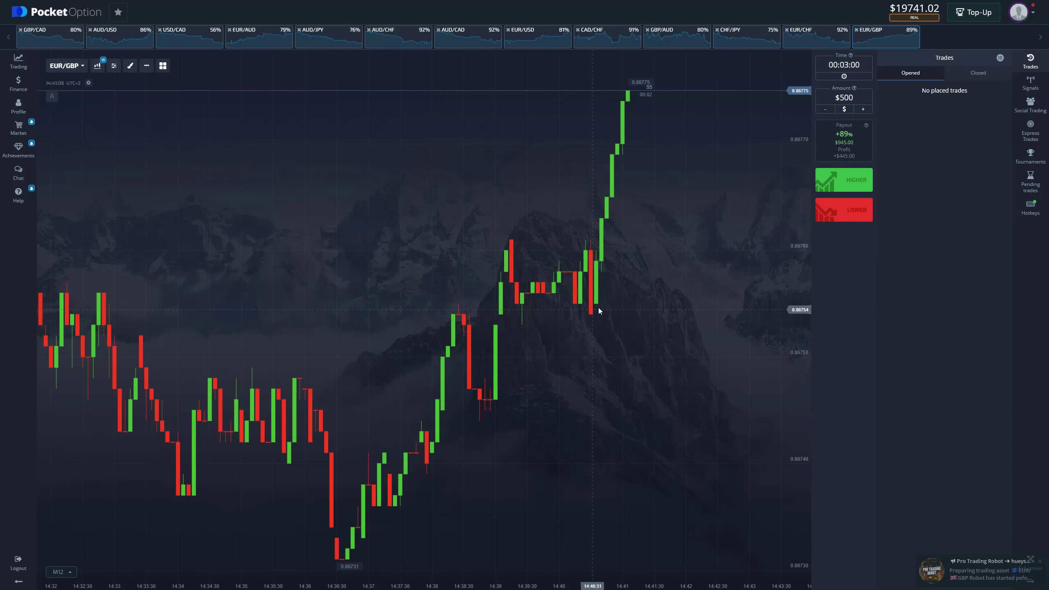
pyautogui.scroll(-1, 601, 308)
pyautogui.moveTo(359, 400)
pyautogui.mouseDown()
pyautogui.moveTo(624, 402)
pyautogui.moveTo(222, 346)
pyautogui.mouseUp()
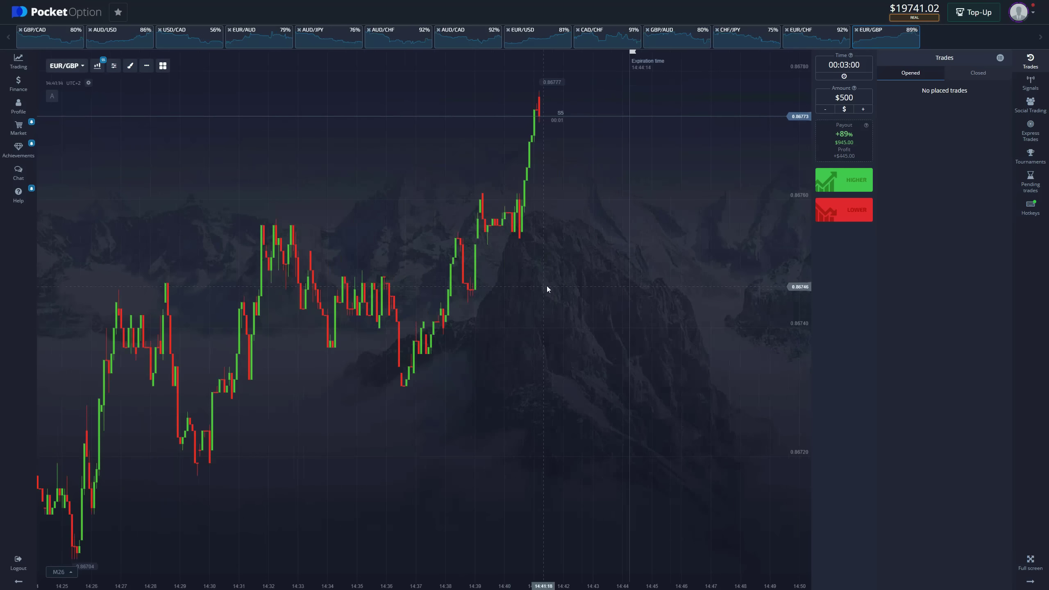
pyautogui.click(844, 65)
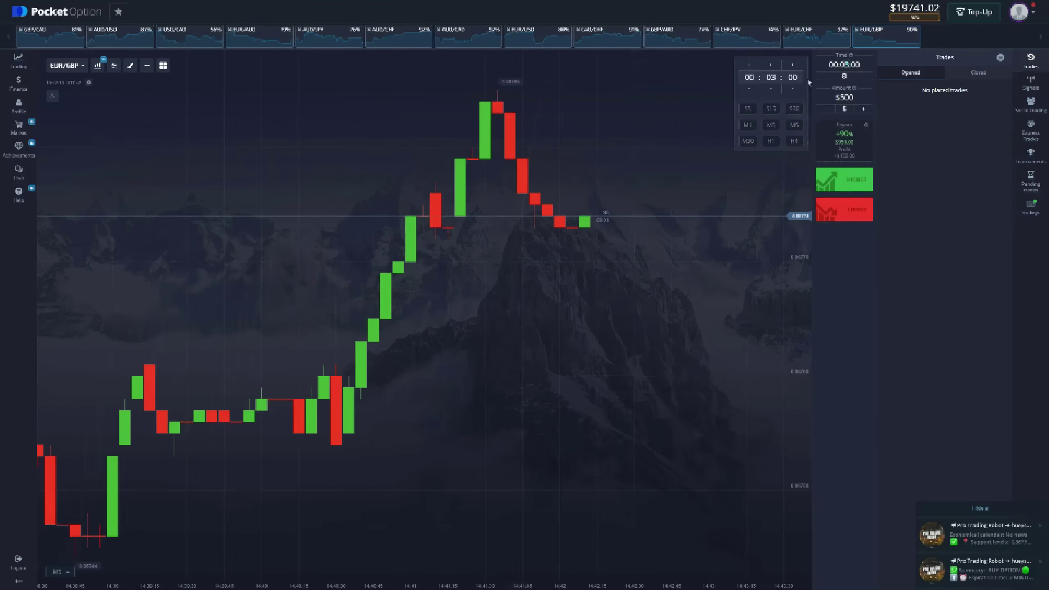
# - Place $500 Higher EUR/GBP trades with a 00:02:00 expiry, then view the closed trades
pyautogui.click(771, 95)
pyautogui.click(844, 180)
pyautogui.click(844, 180)
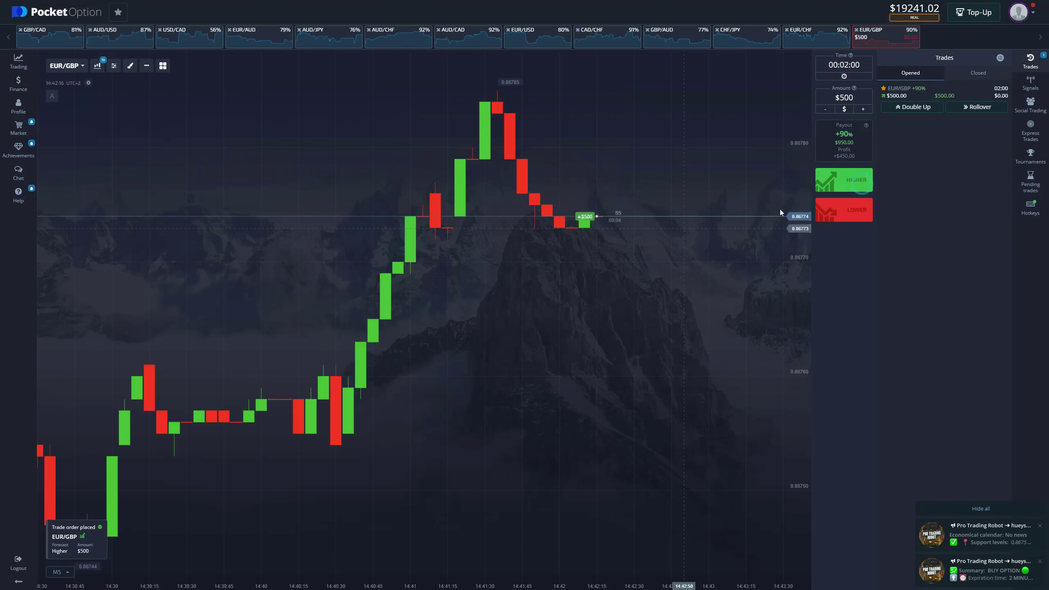
pyautogui.moveTo(653, 292); pyautogui.dragTo(585, 290)
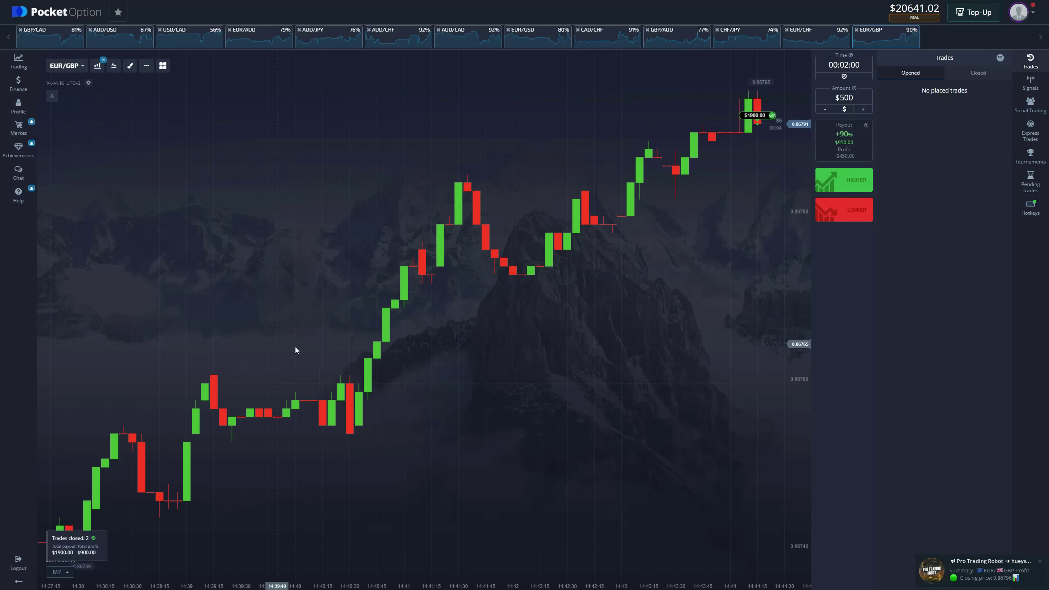
pyautogui.click(978, 73)
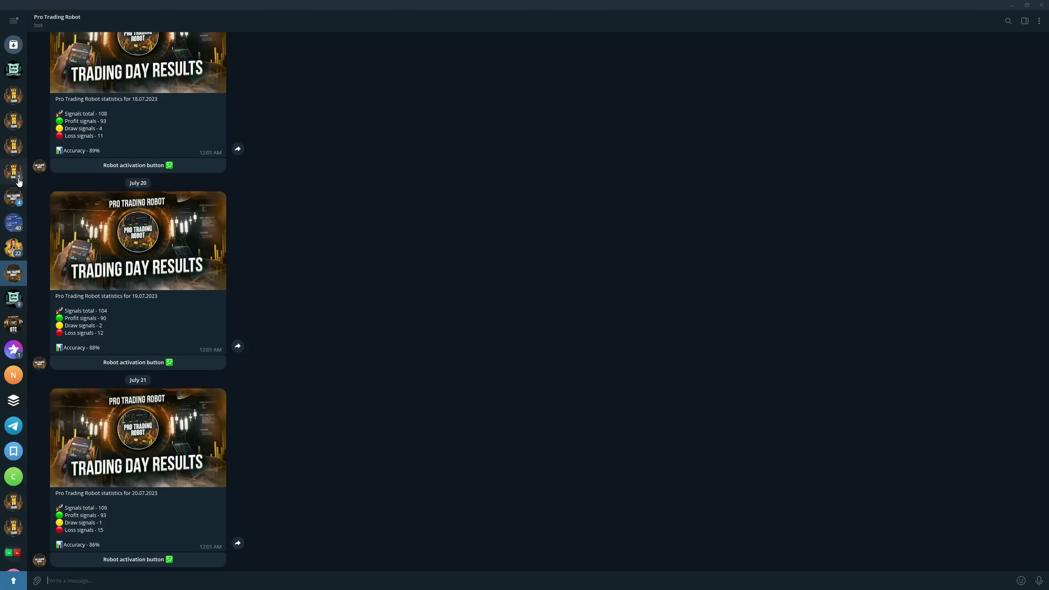
# - Move from Binarex Assistant Plus to the Pro Trading Robot channel and mute it
pyautogui.click(13, 69)
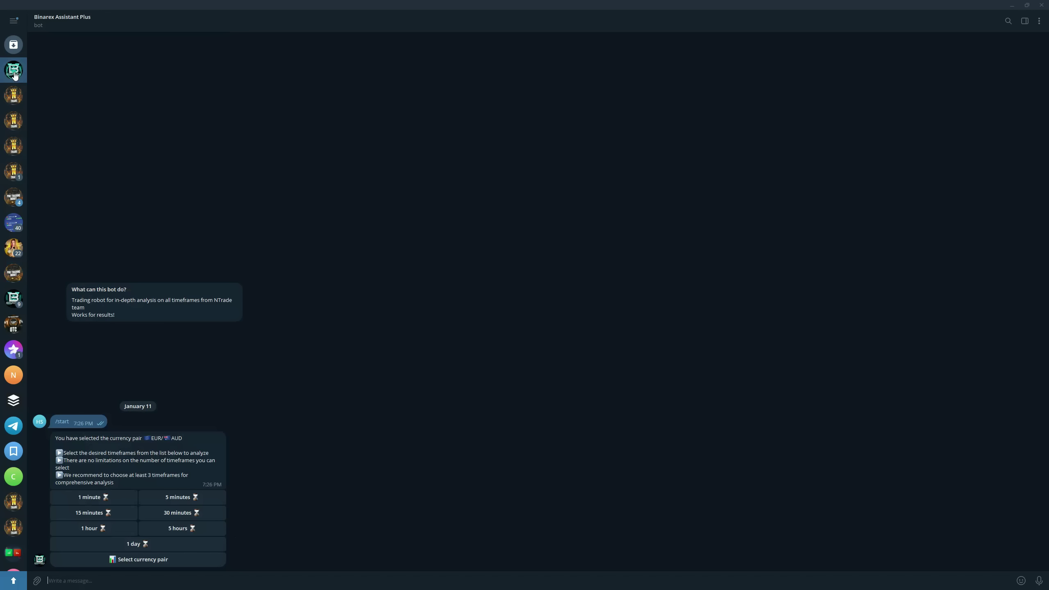
pyautogui.click(14, 199)
pyautogui.scroll(-3, 318, 414)
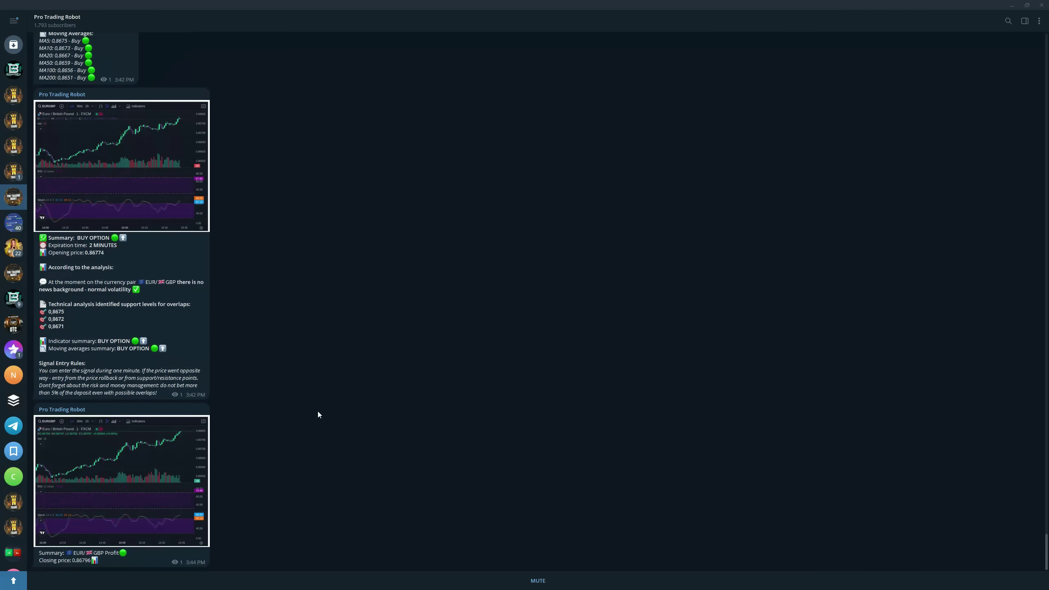
pyautogui.click(490, 573)
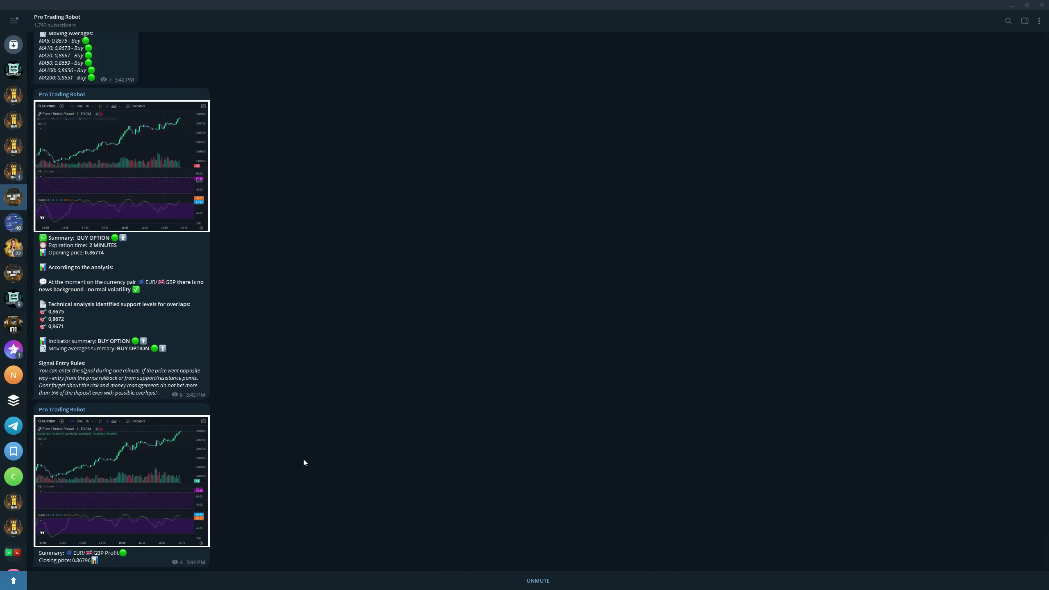